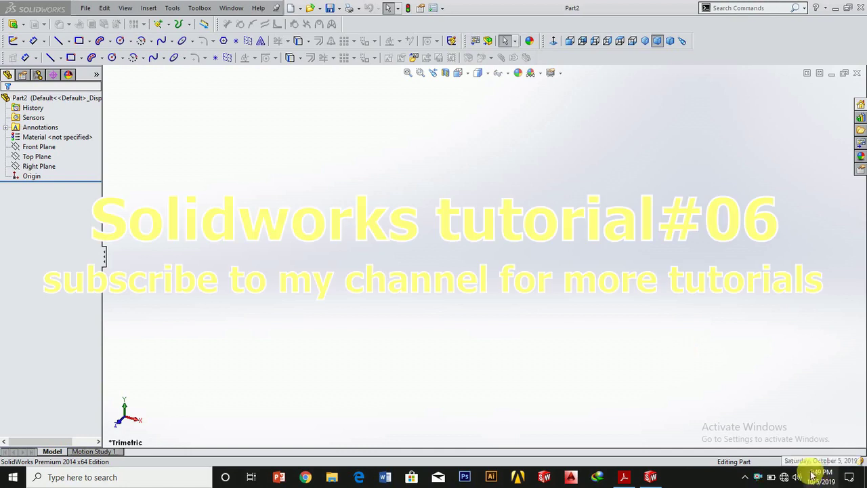
# Step: Switch the part's units from IPS to MMGS (millimetre, gram, second)
pyautogui.click(792, 462)
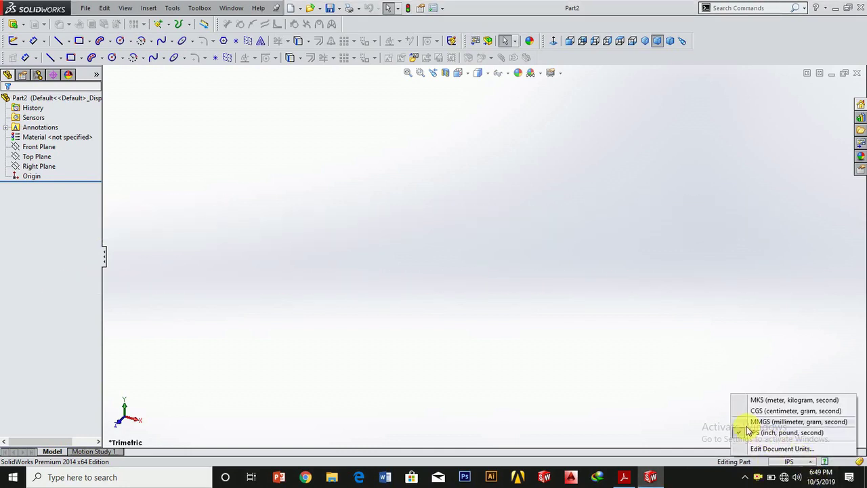
pyautogui.click(772, 421)
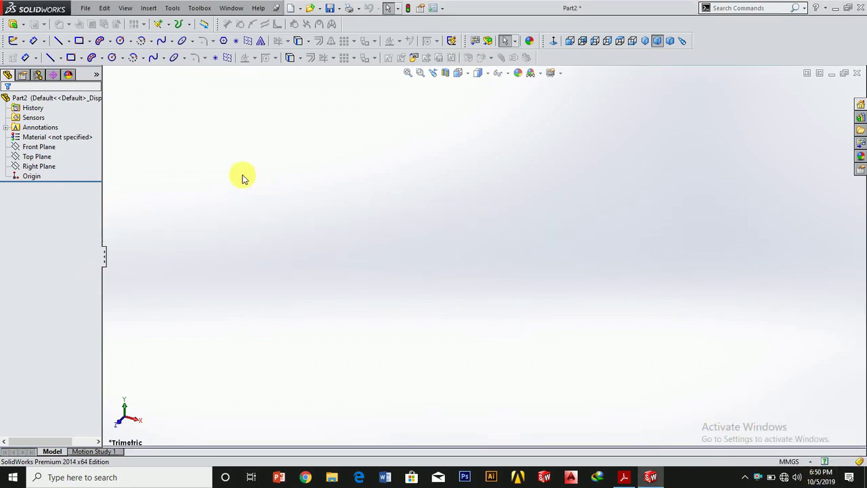
# Step: On the Top Plane, sketch a centre rectangle of about 62 × 106 mm centred on the origin
pyautogui.click(12, 25)
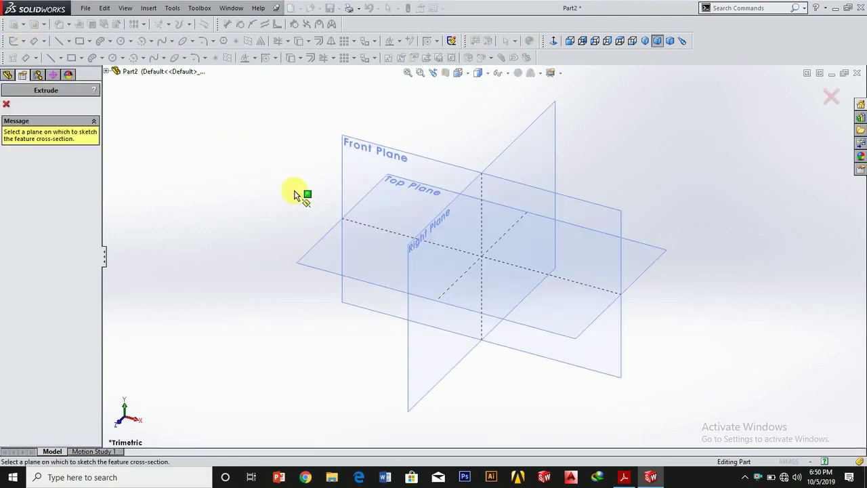
pyautogui.click(338, 234)
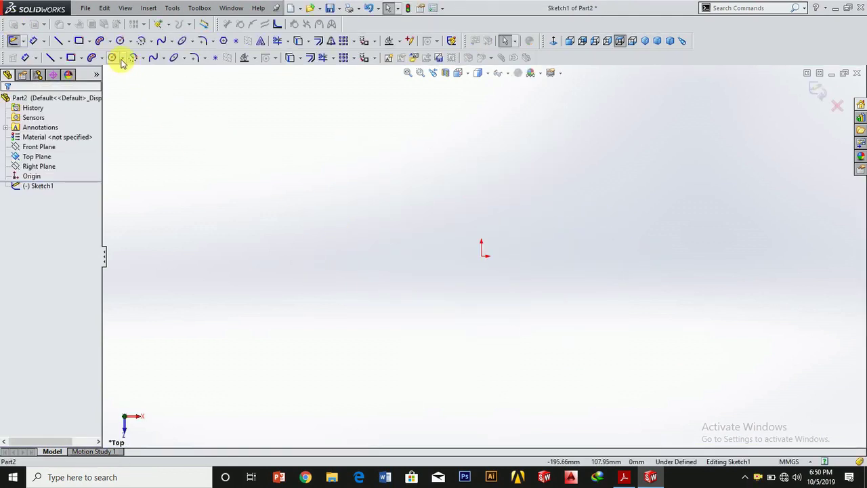
pyautogui.click(84, 58)
pyautogui.click(80, 84)
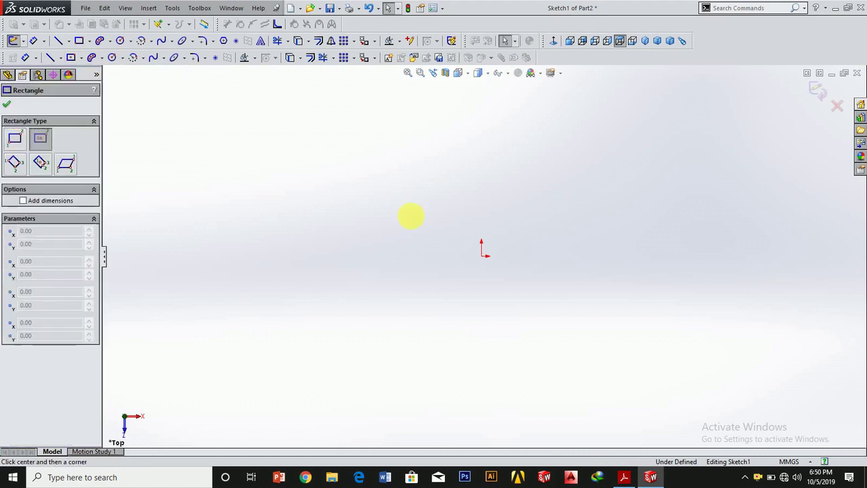
pyautogui.click(482, 256)
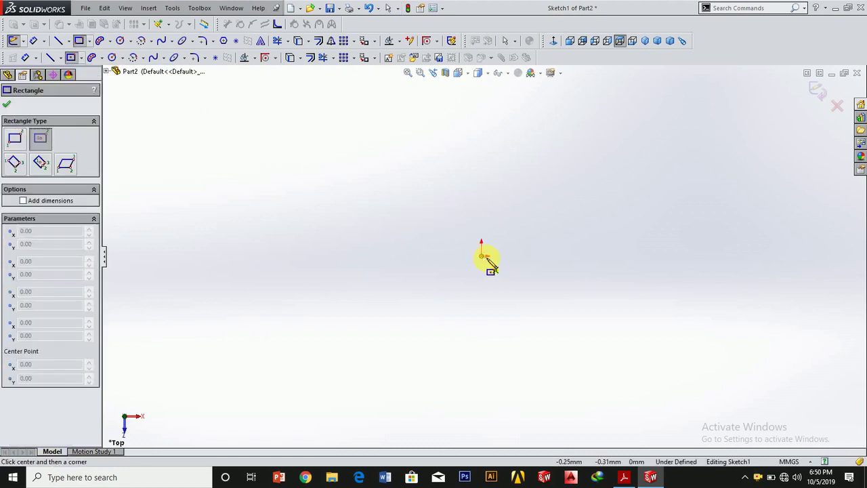
pyautogui.click(537, 350)
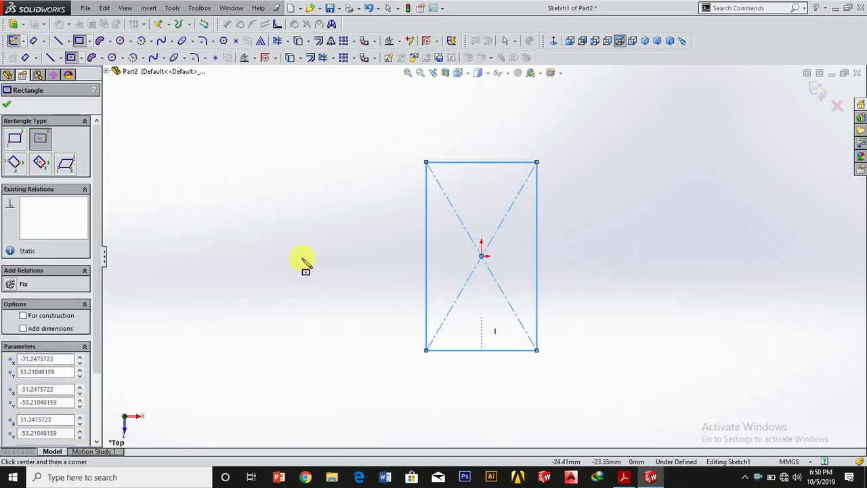
pyautogui.click(6, 104)
# Step: Dimension the rectangle's right edge to a 60 mm height
pyautogui.click(25, 58)
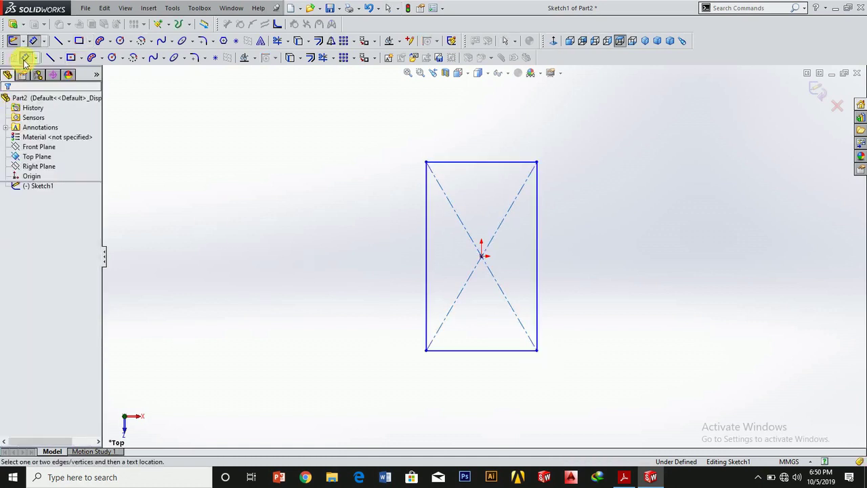
pyautogui.click(537, 254)
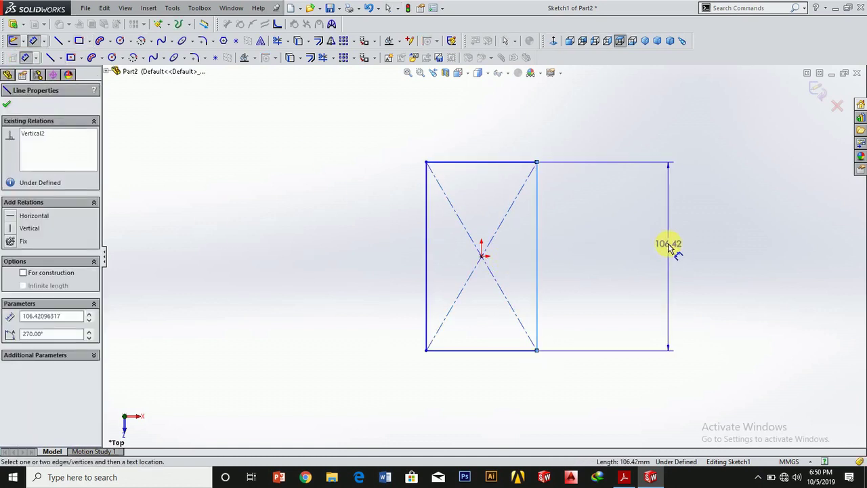
pyautogui.click(668, 248)
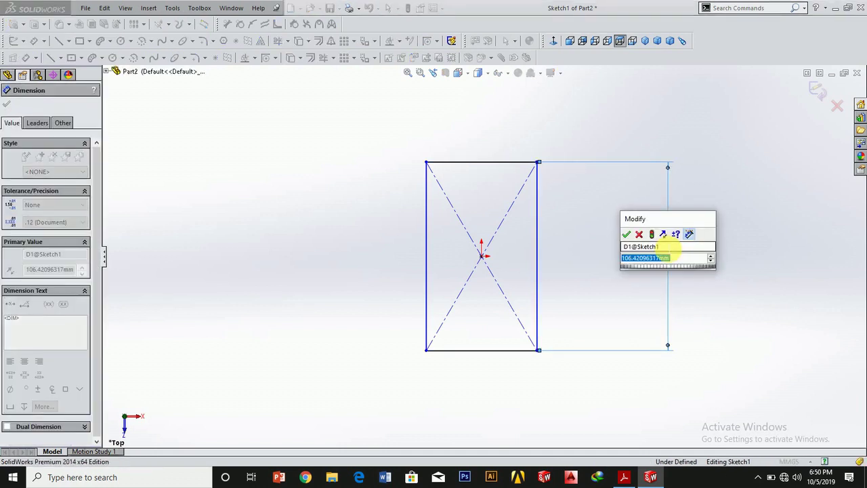
pyautogui.press('BackSpace')
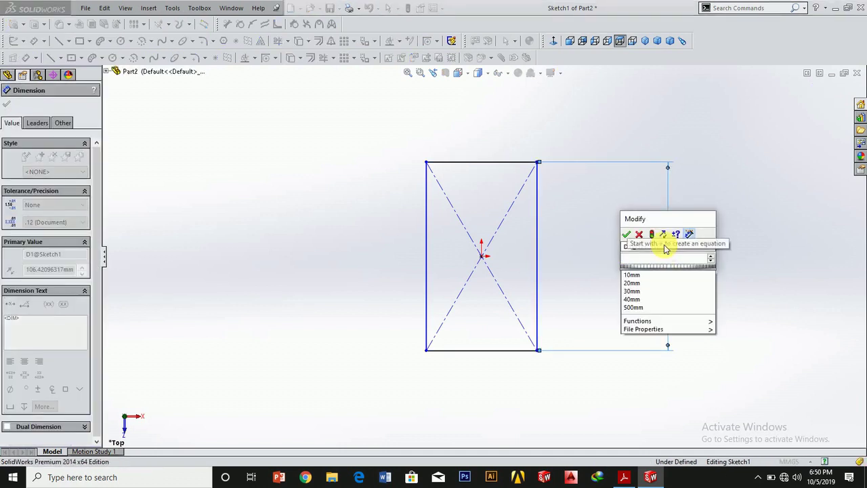
pyautogui.click(619, 477)
pyautogui.click(619, 477)
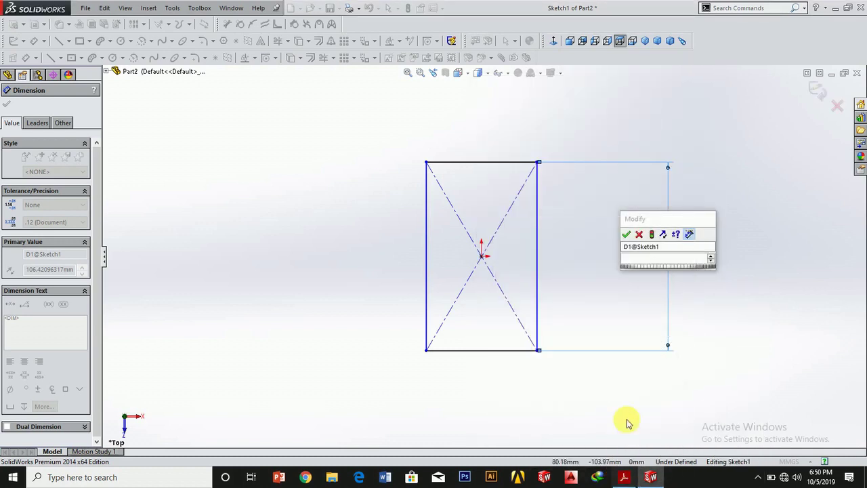
pyautogui.click(632, 261)
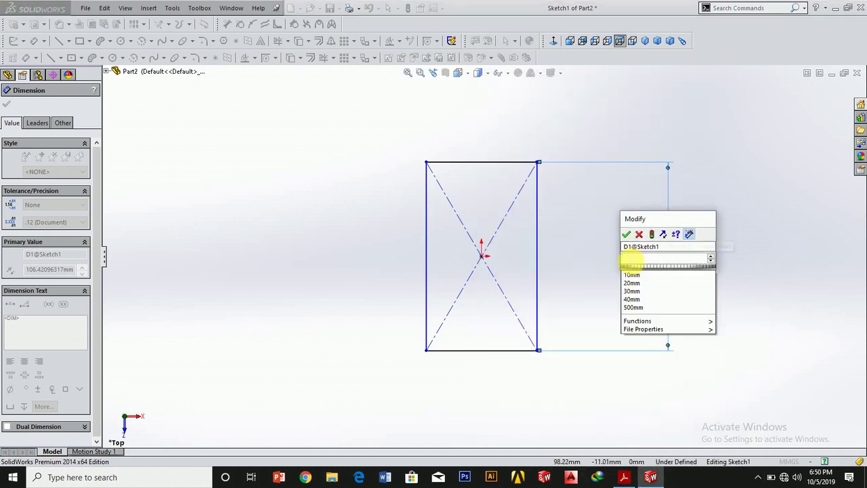
pyautogui.write('60')
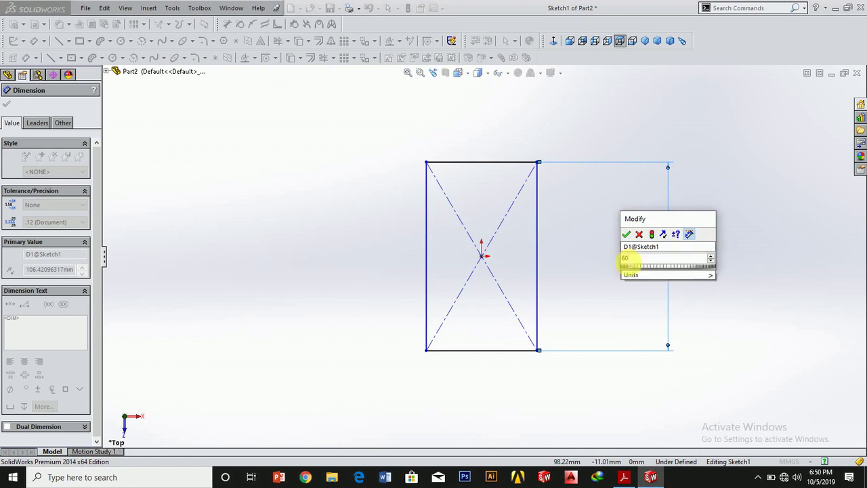
pyautogui.press('Return')
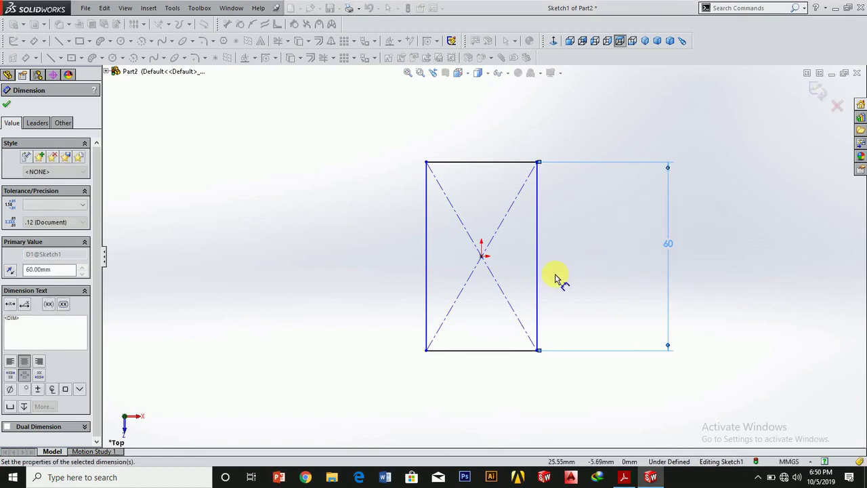
# Step: Dimension the rectangle's top edge to a 40 mm width
pyautogui.click(463, 163)
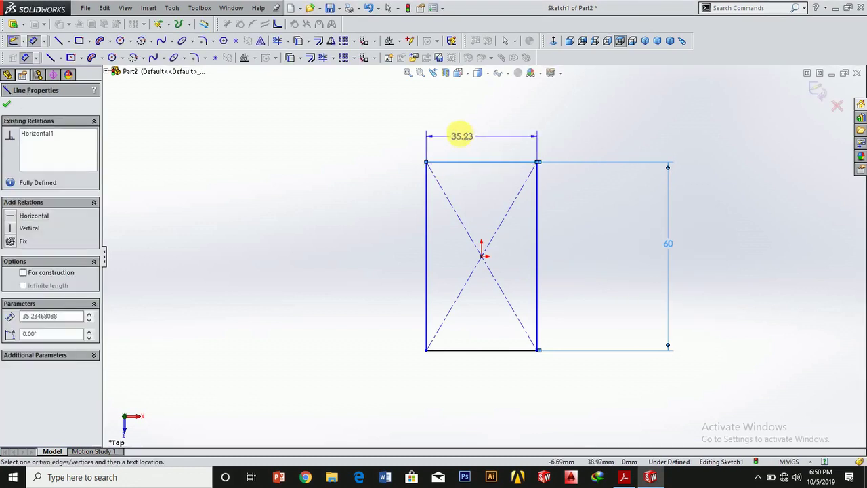
pyautogui.click(465, 127)
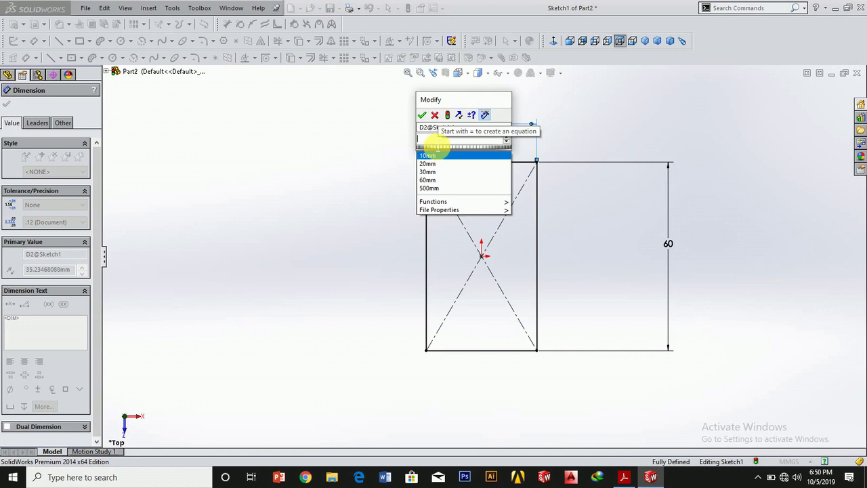
pyautogui.write('40')
pyautogui.press('Return')
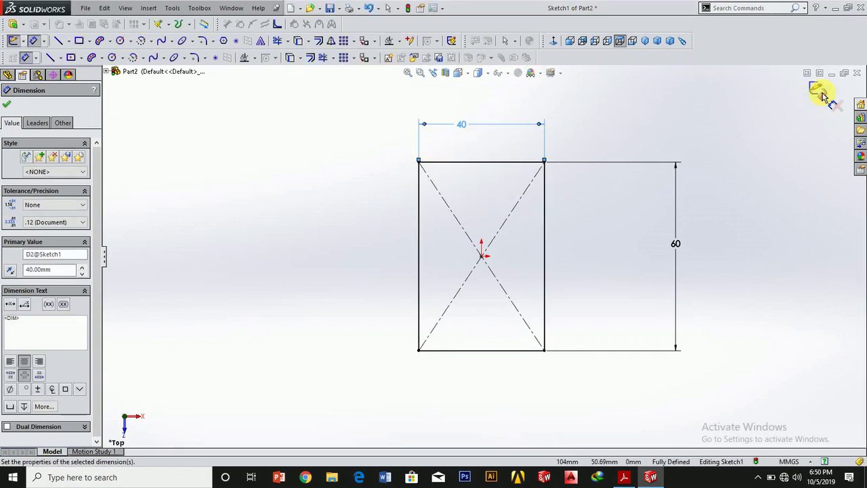
pyautogui.click(813, 88)
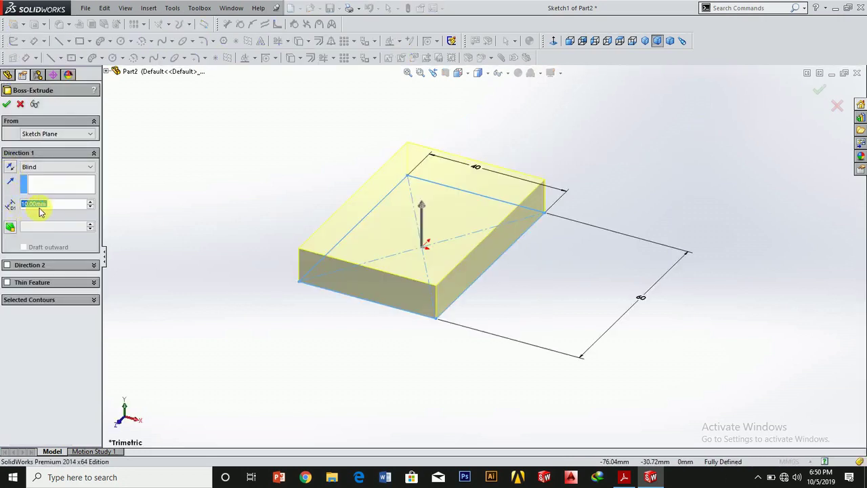
# Step: Extrude the rectangle 10 mm into a solid block, then select its top face
pyautogui.click(7, 105)
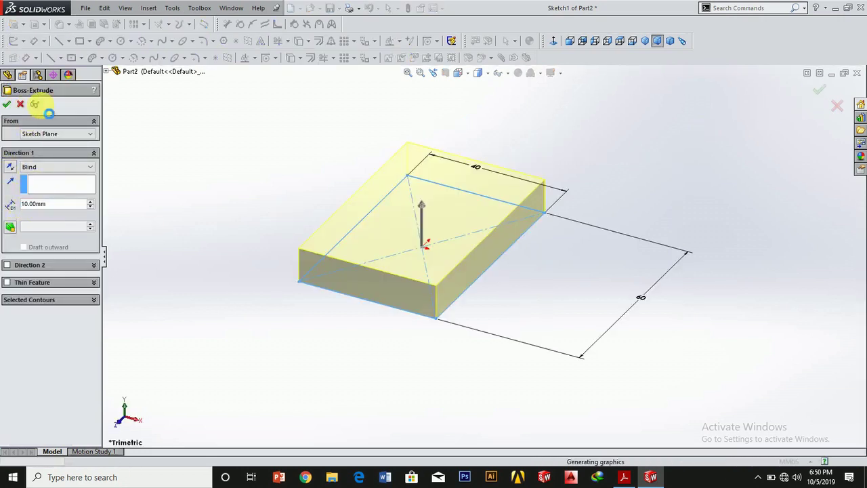
pyautogui.click(146, 122)
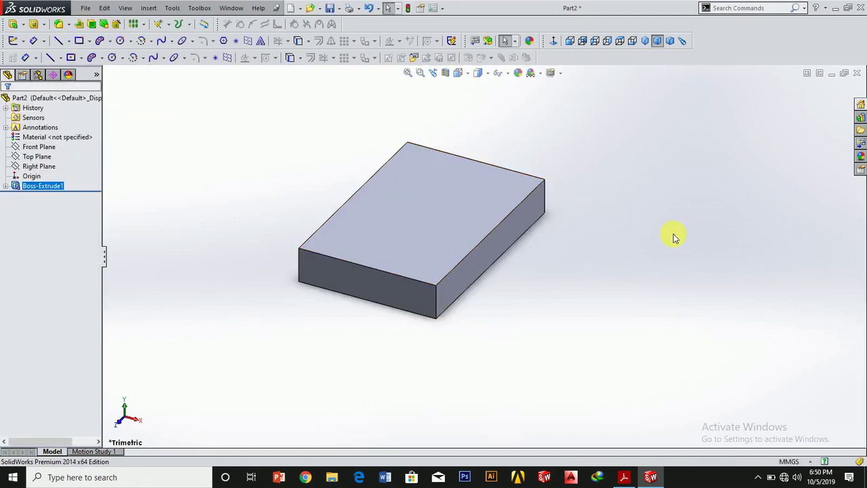
pyautogui.rightClick(682, 237)
pyautogui.moveTo(729, 281)
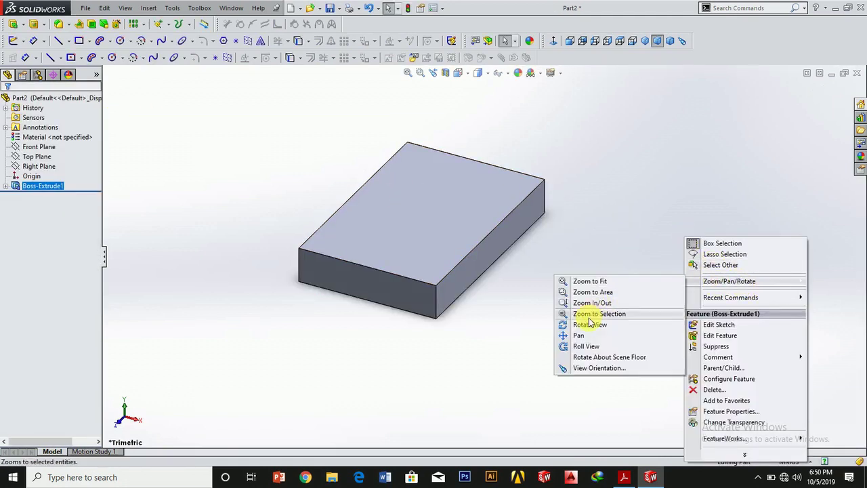
pyautogui.click(590, 324)
pyautogui.moveTo(440, 309)
pyautogui.mouseDown()
pyautogui.moveTo(357, 280)
pyautogui.moveTo(457, 316)
pyautogui.moveTo(450, 350)
pyautogui.moveTo(407, 366)
pyautogui.moveTo(420, 407)
pyautogui.moveTo(430, 414)
pyautogui.moveTo(418, 403)
pyautogui.moveTo(434, 392)
pyautogui.moveTo(461, 422)
pyautogui.moveTo(418, 427)
pyautogui.moveTo(432, 425)
pyautogui.moveTo(416, 441)
pyautogui.moveTo(301, 306)
pyautogui.mouseUp()
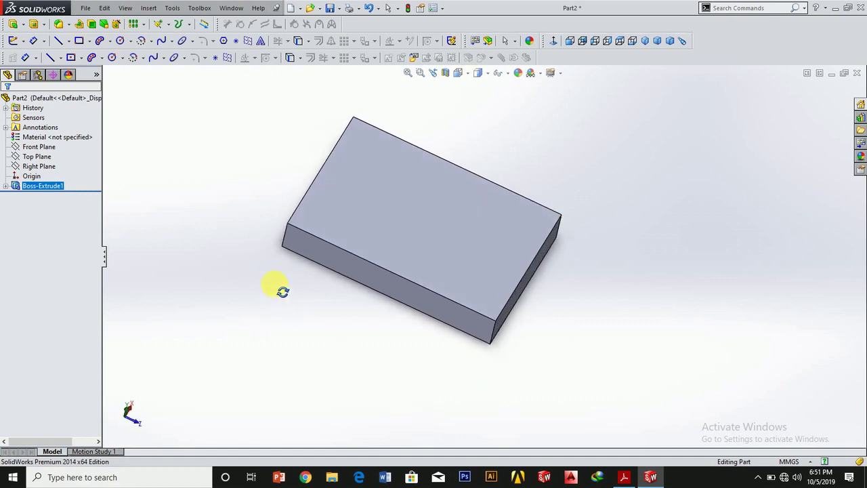
pyautogui.press('Escape')
pyautogui.click(383, 211)
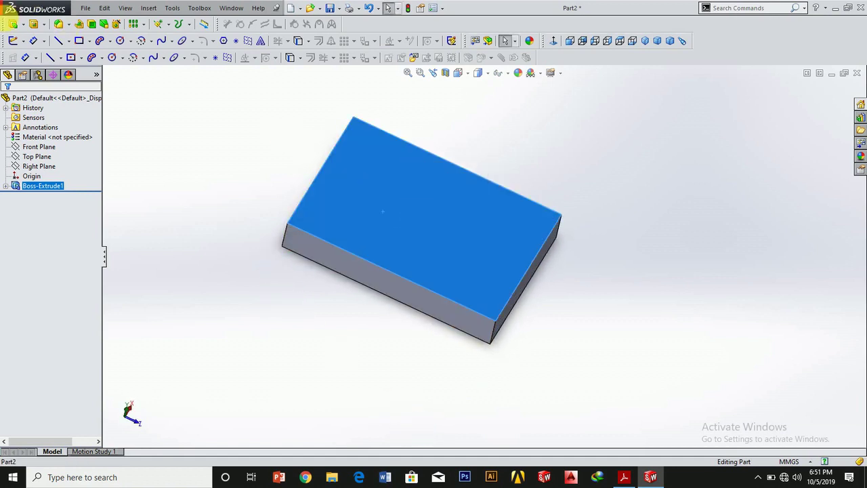
# Step: Draw a 20 × 60 mm line rectangle along the back edge of the top face
pyautogui.click(59, 42)
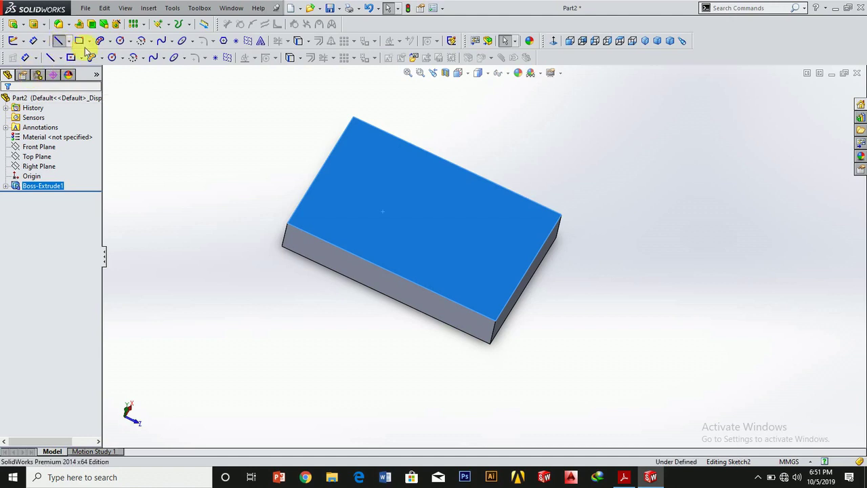
pyautogui.click(320, 169)
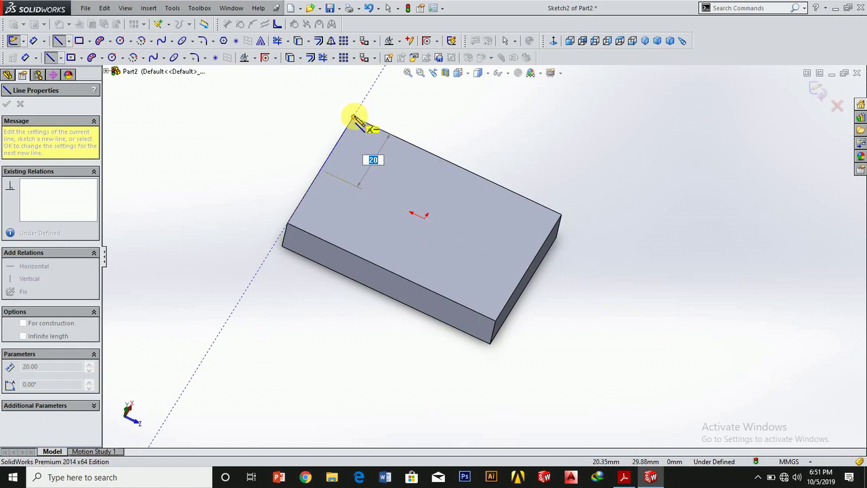
pyautogui.click(354, 119)
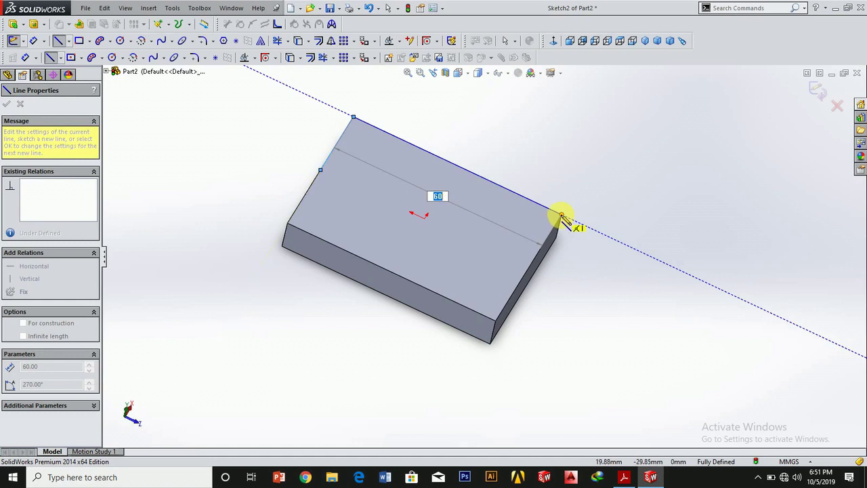
pyautogui.click(562, 215)
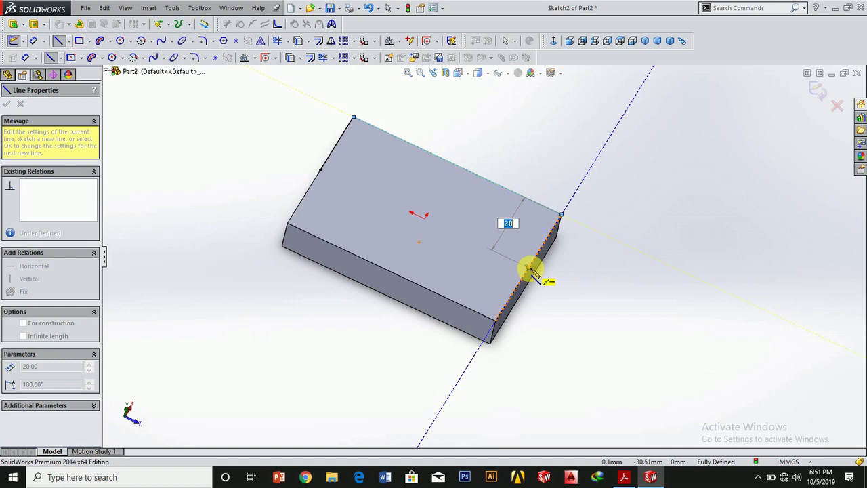
pyautogui.click(531, 268)
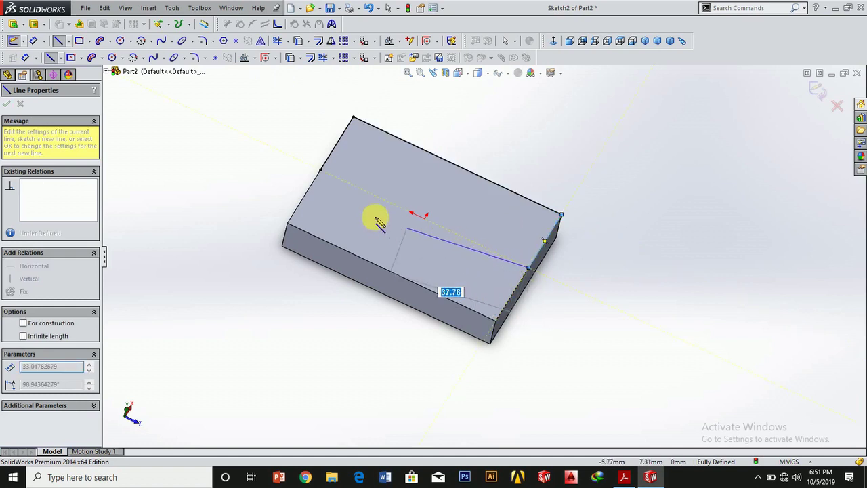
pyautogui.click(323, 172)
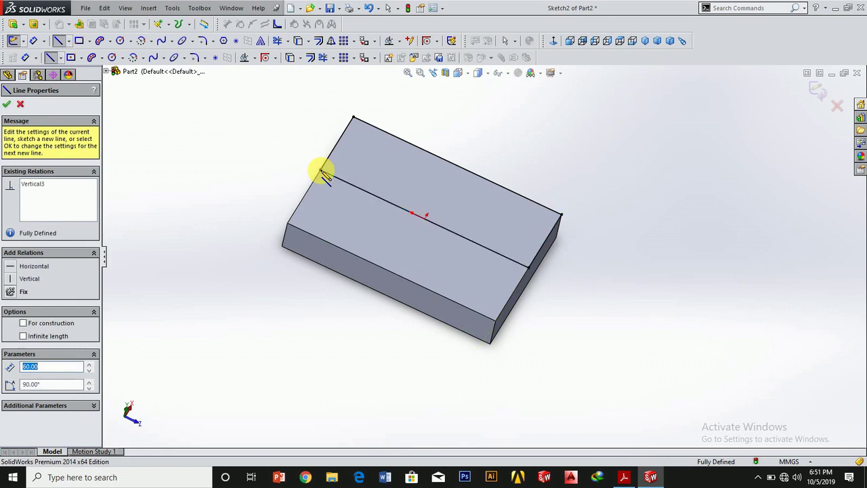
pyautogui.click(6, 105)
pyautogui.click(7, 105)
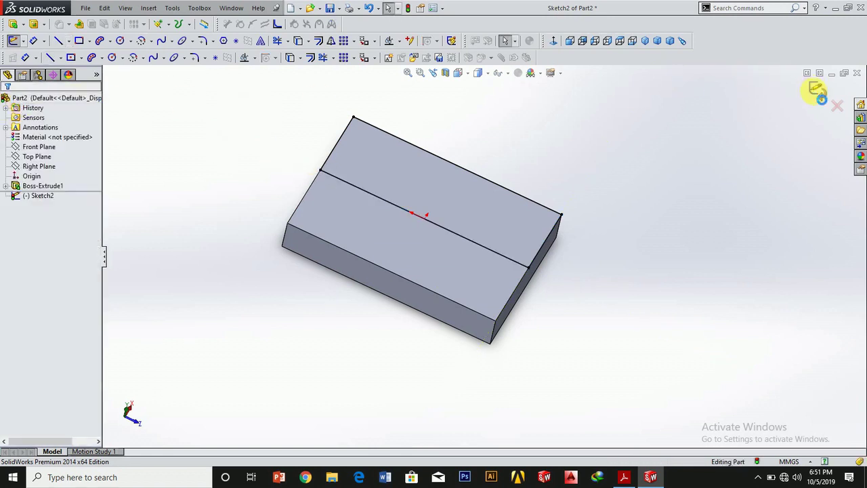
# Step: Close the sketch and begin a boss extrusion from Sketch2
pyautogui.click(817, 88)
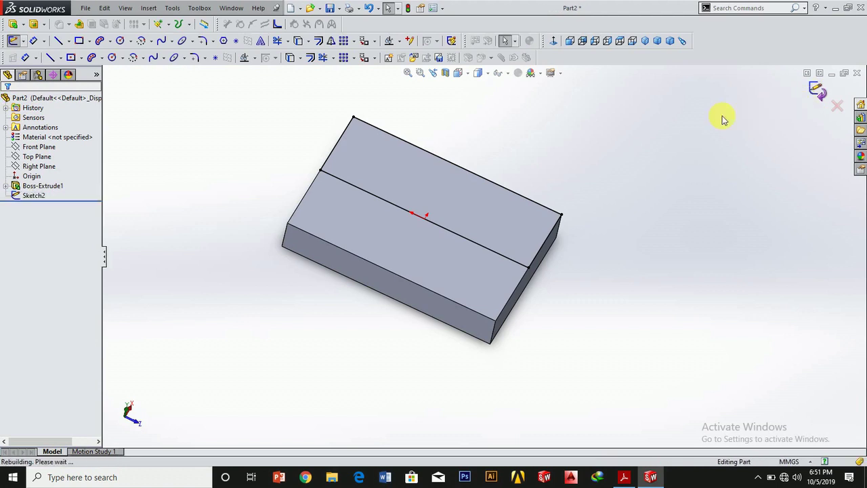
pyautogui.click(39, 196)
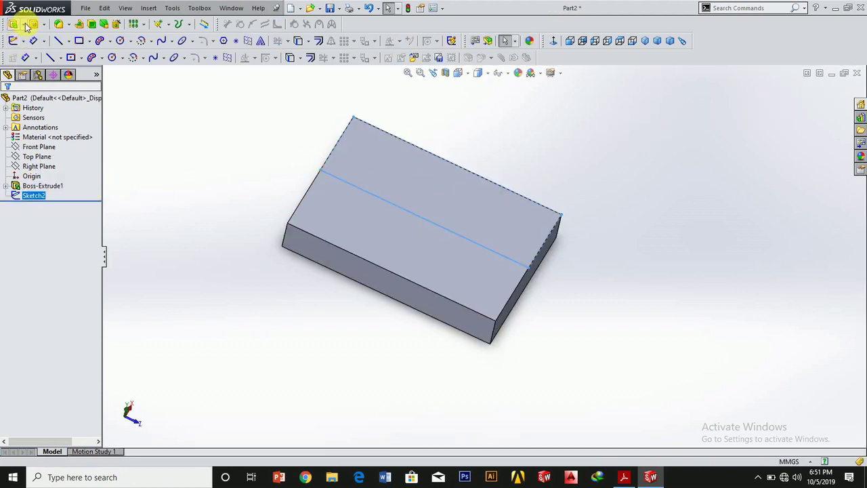
pyautogui.click(24, 24)
pyautogui.click(27, 35)
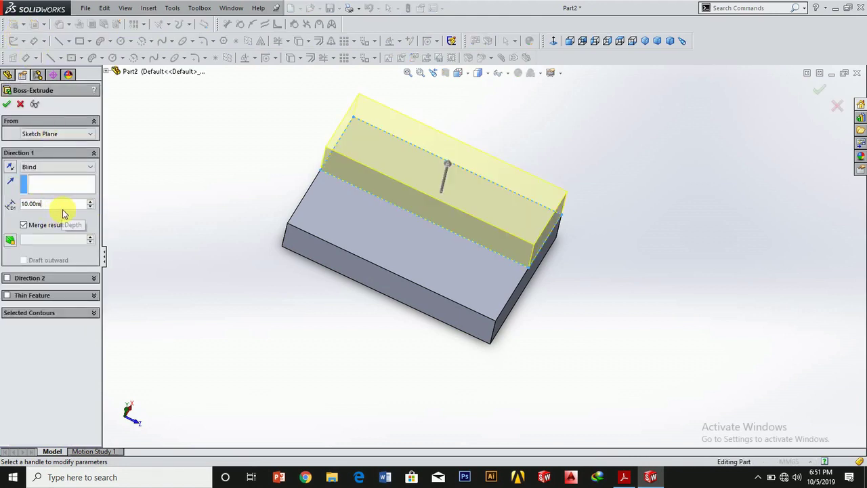
# Step: Extrude the back strip to a 30 mm blind depth to raise the wall
pyautogui.press('BackSpace')
pyautogui.press('BackSpace')
pyautogui.press('BackSpace')
pyautogui.press('BackSpace')
pyautogui.press('BackSpace')
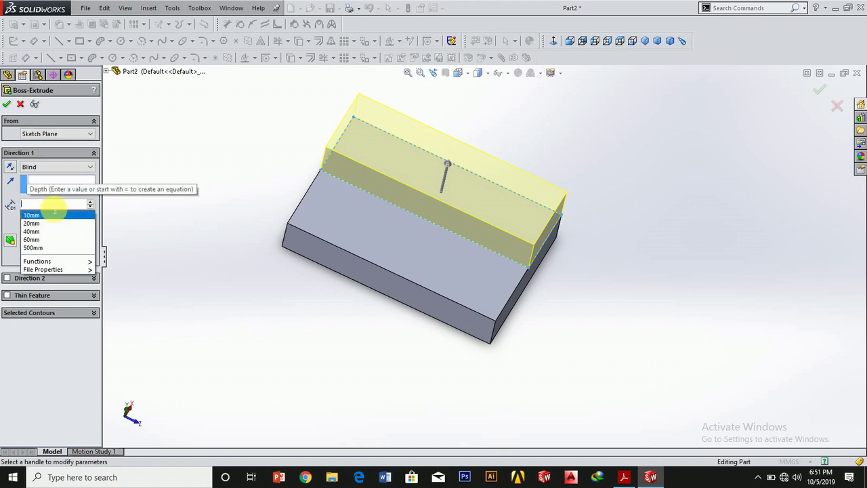
pyautogui.write('30')
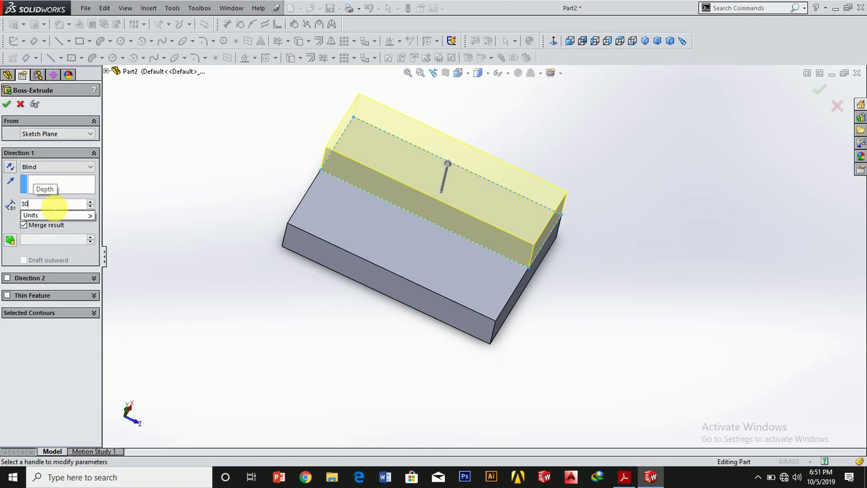
pyautogui.press('Return')
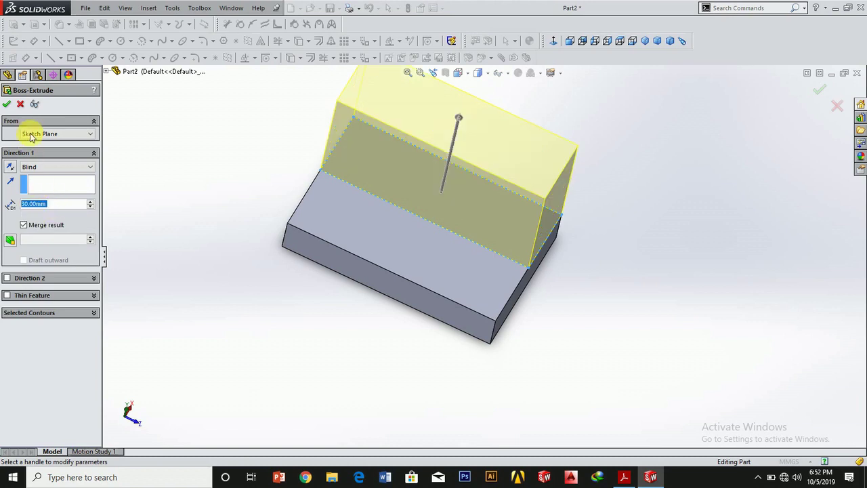
pyautogui.click(7, 103)
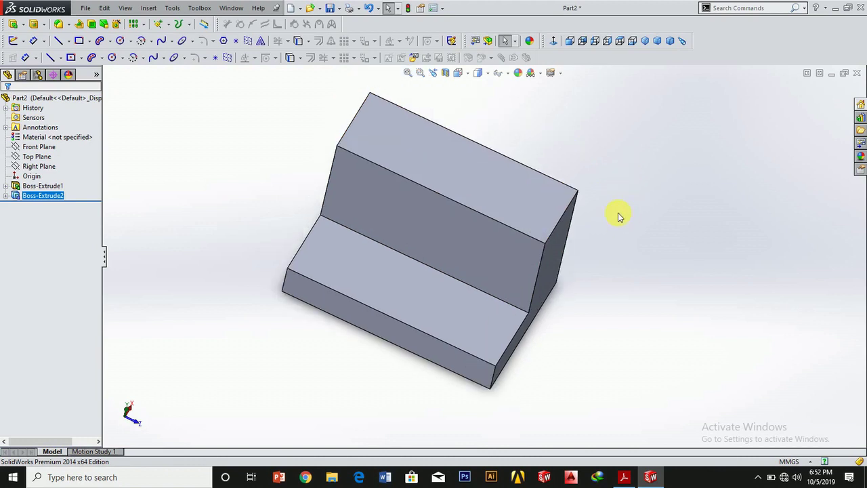
# Step: Rotate the view so the back wall's front face looks at the viewer
pyautogui.rightClick(621, 212)
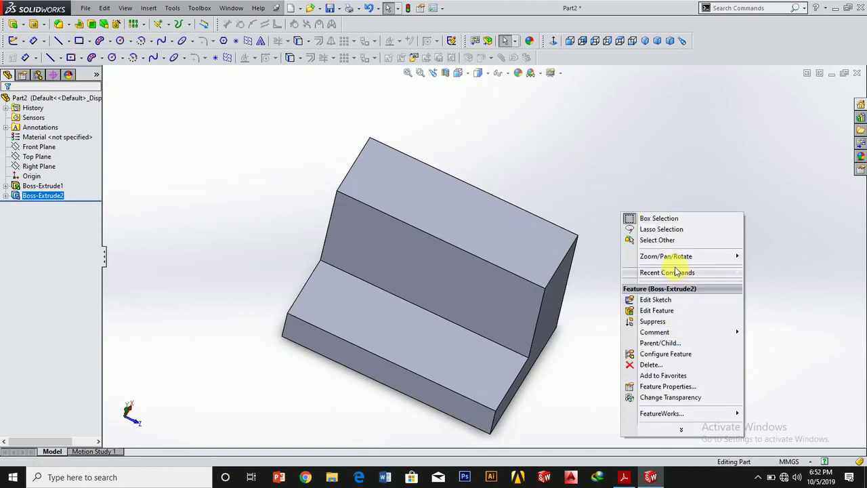
pyautogui.moveTo(666, 256)
pyautogui.click(556, 299)
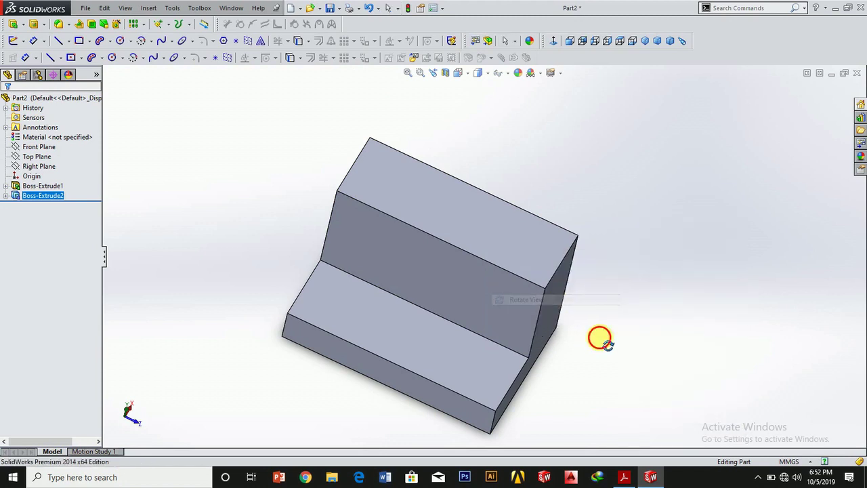
pyautogui.moveTo(598, 340)
pyautogui.mouseDown()
pyautogui.moveTo(632, 253)
pyautogui.moveTo(577, 213)
pyautogui.moveTo(622, 183)
pyautogui.moveTo(649, 264)
pyautogui.moveTo(619, 253)
pyautogui.moveTo(625, 210)
pyautogui.moveTo(649, 248)
pyautogui.moveTo(639, 246)
pyautogui.mouseUp()
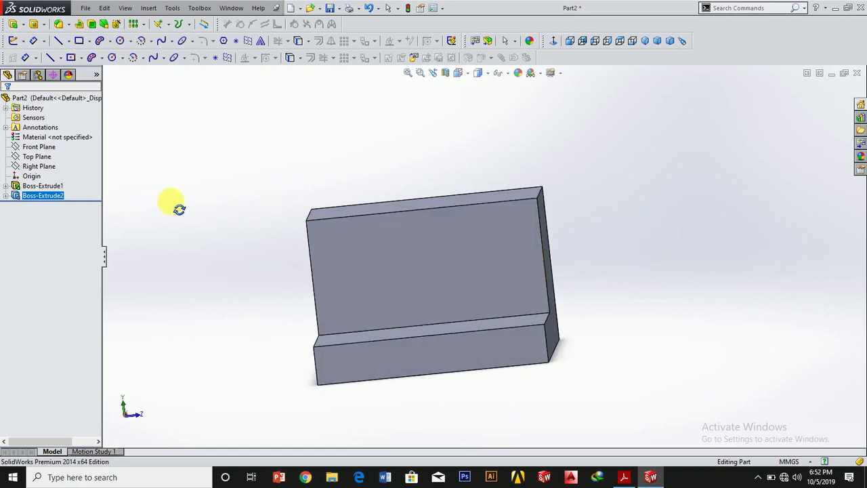
# Step: Sketch a corner rectangle at the top-right of the back wall's front face
pyautogui.click(479, 252)
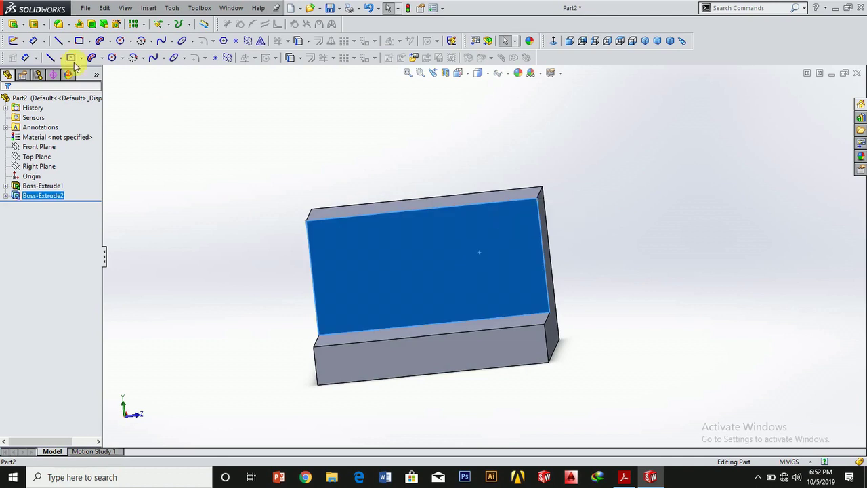
pyautogui.click(81, 59)
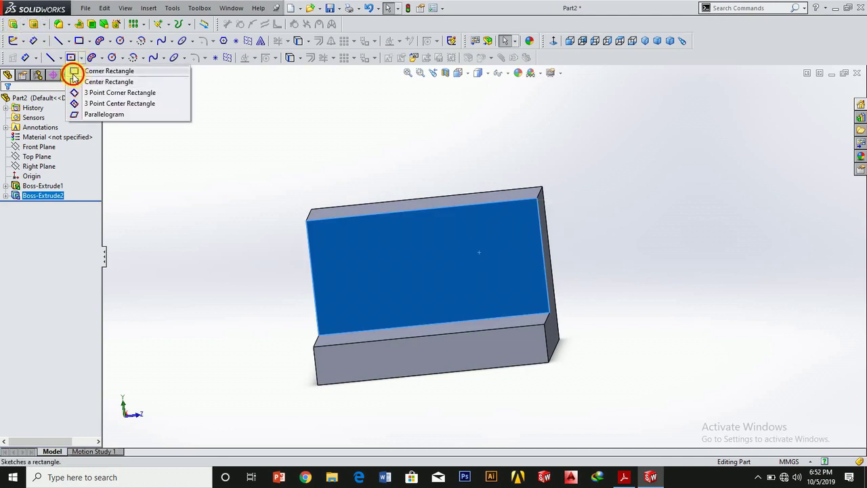
pyautogui.click(73, 72)
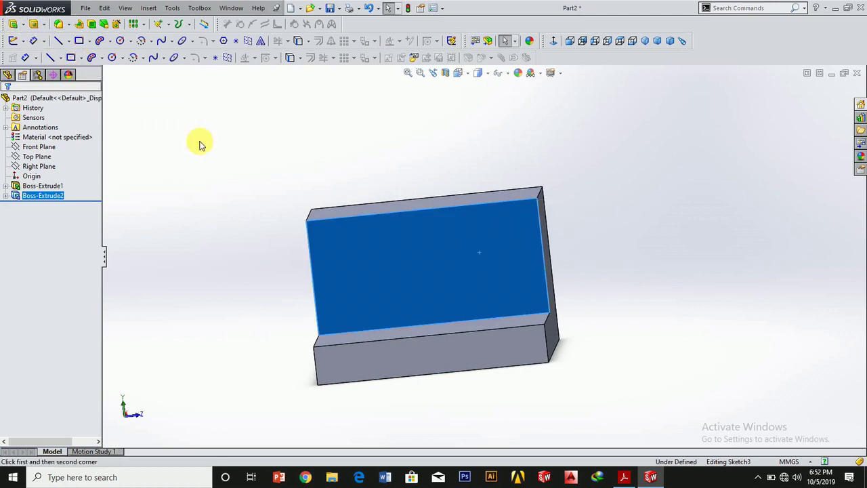
pyautogui.click(540, 201)
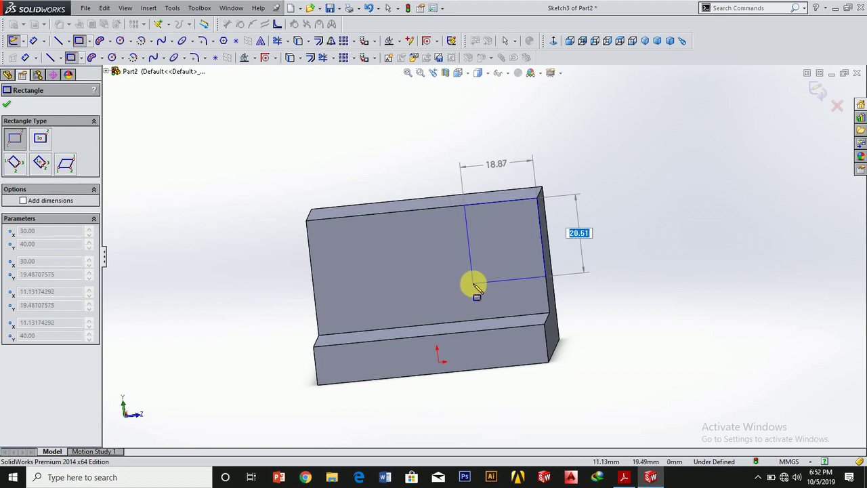
pyautogui.click(473, 283)
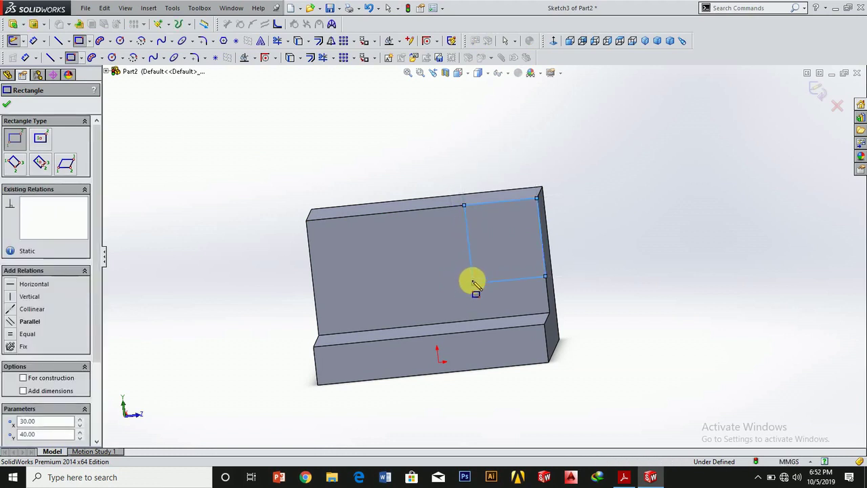
# Step: Dimension the rectangle's height and width to 20 mm each and close Sketch3
pyautogui.click(27, 58)
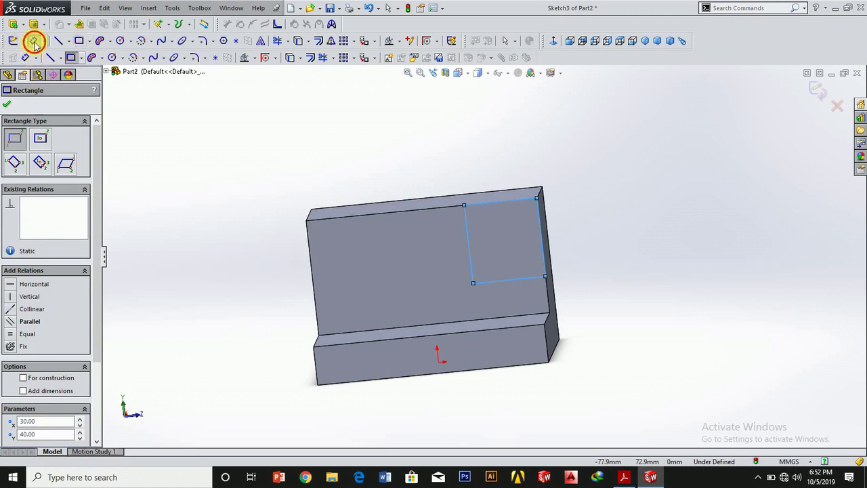
pyautogui.click(542, 234)
pyautogui.click(629, 237)
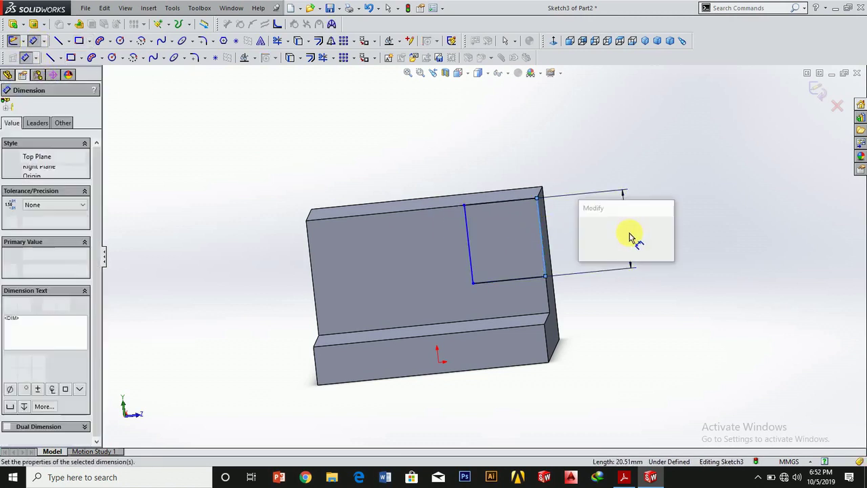
pyautogui.write('20')
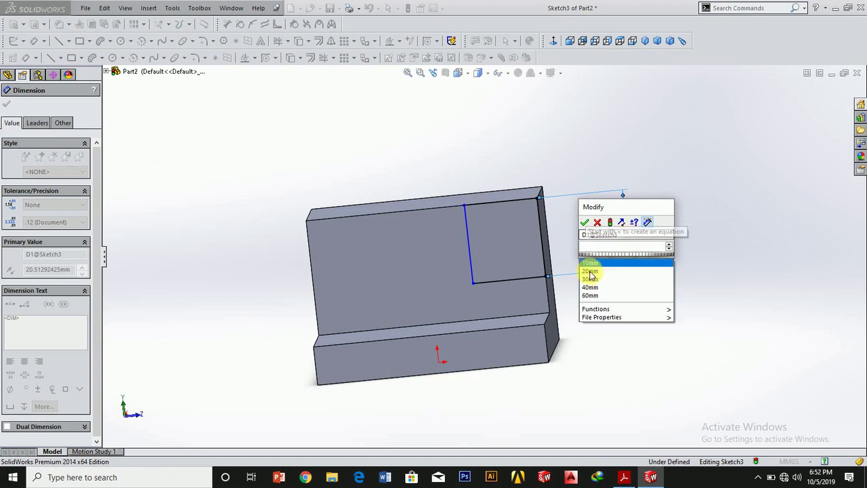
pyautogui.click(599, 269)
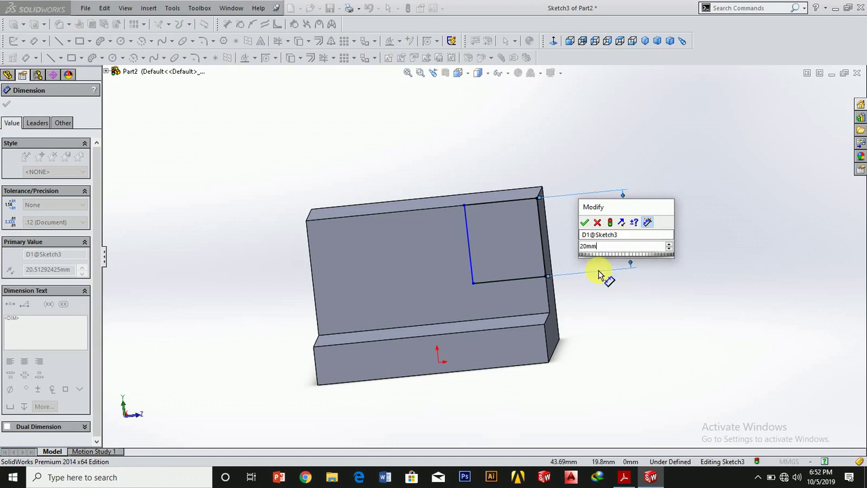
pyautogui.press('Return')
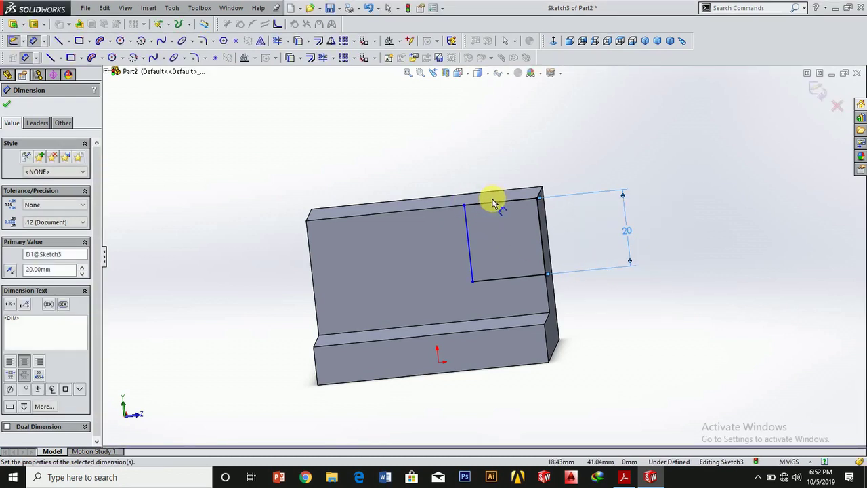
pyautogui.click(493, 202)
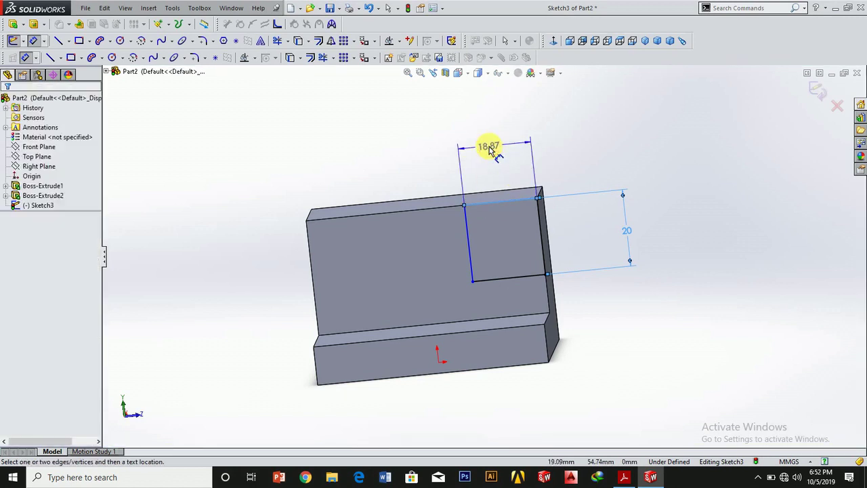
pyautogui.click(490, 150)
pyautogui.press('BackSpace')
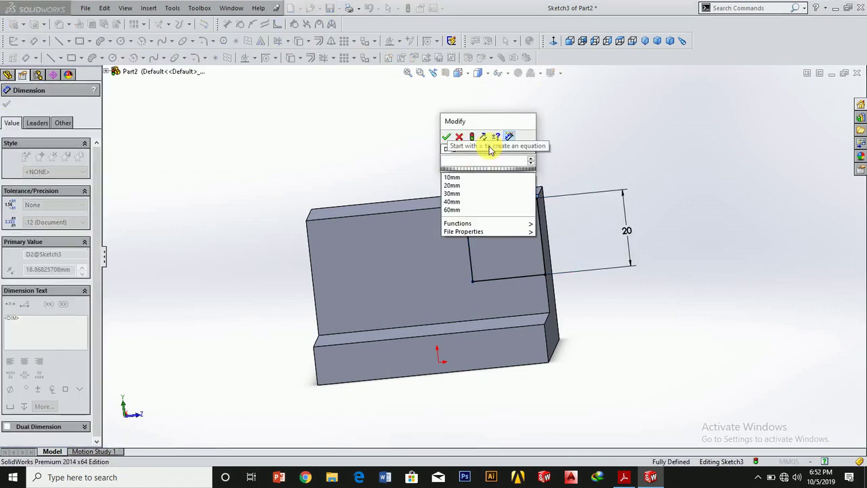
pyautogui.click(460, 185)
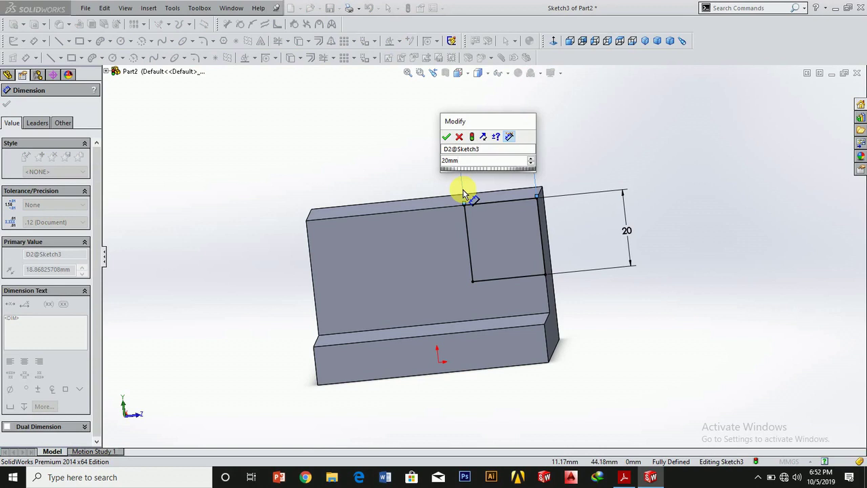
pyautogui.press('Return')
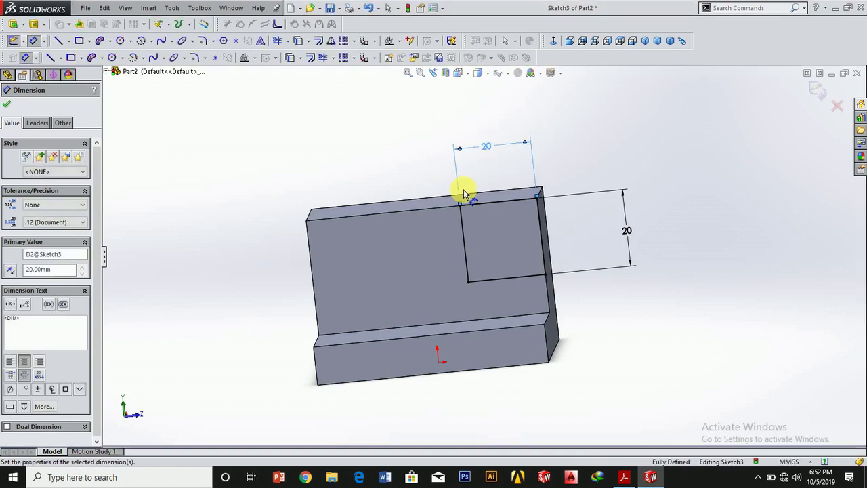
pyautogui.click(824, 99)
pyautogui.click(820, 92)
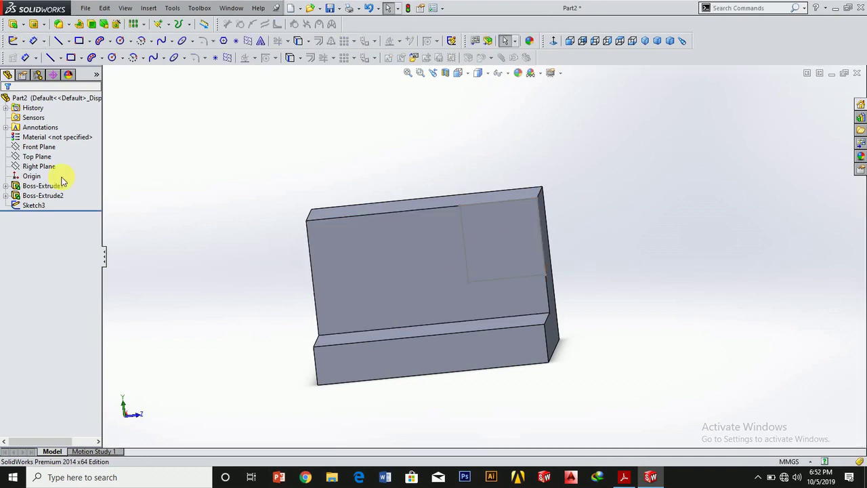
# Step: Cut-extrude Sketch3 to a 20 mm blind depth, notching the wall's top corner
pyautogui.click(23, 205)
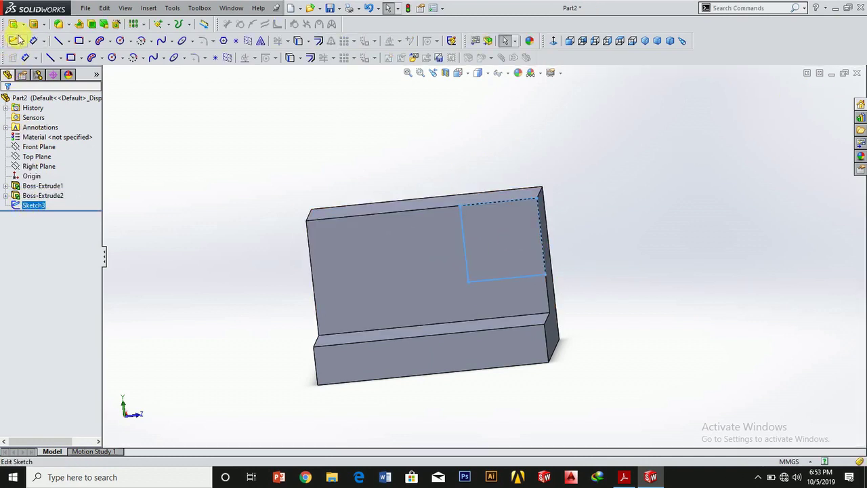
pyautogui.click(45, 25)
pyautogui.click(55, 38)
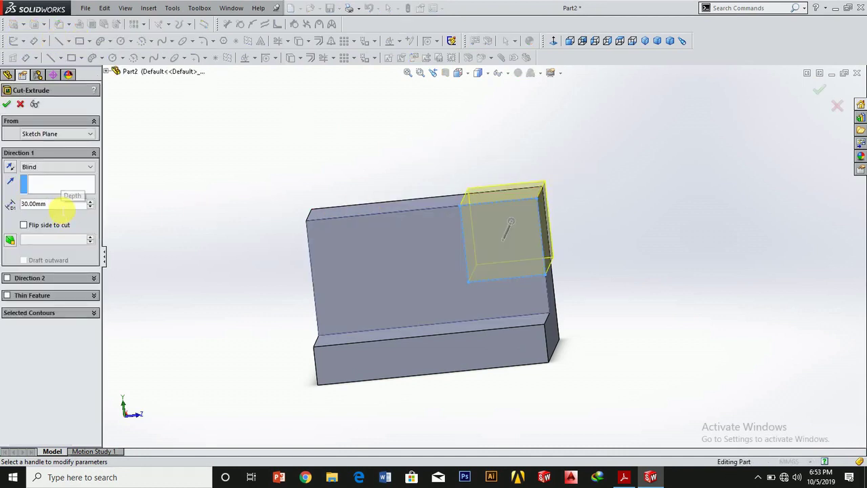
pyautogui.press('BackSpace')
pyautogui.press('BackSpace')
pyautogui.press('BackSpace')
pyautogui.press('BackSpace')
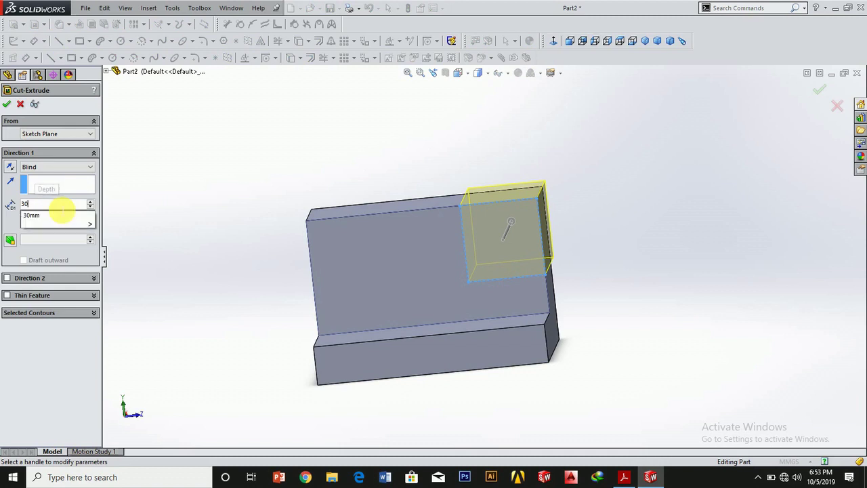
pyautogui.press('BackSpace')
pyautogui.write('20mm')
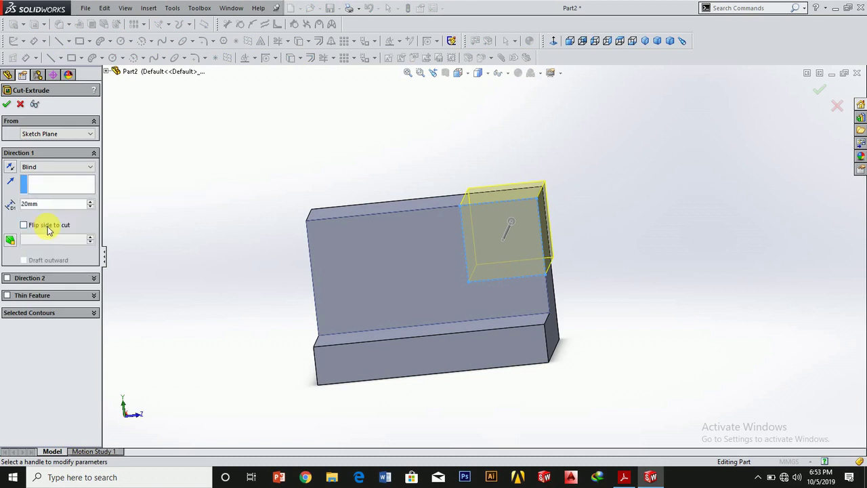
pyautogui.press('Return')
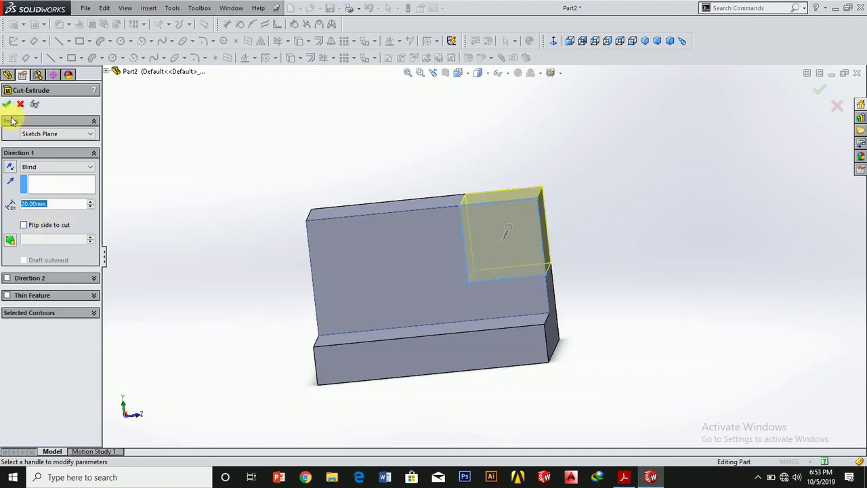
pyautogui.click(7, 105)
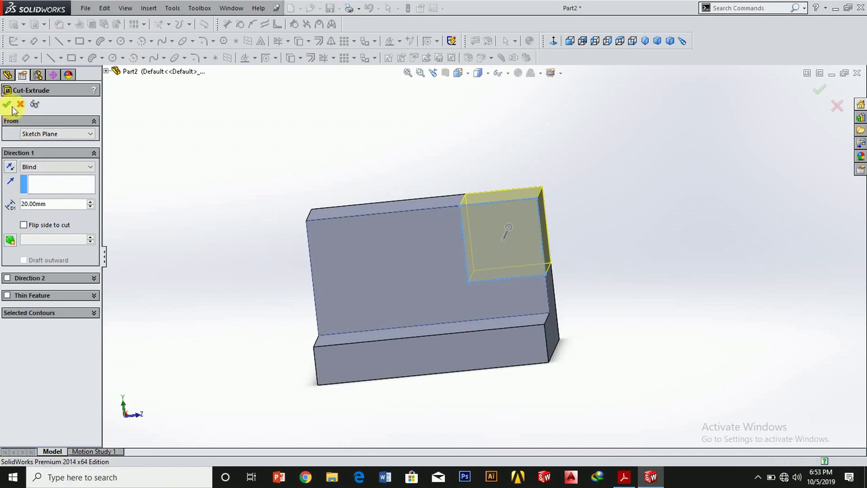
# Step: Orbit the model to a three-quarter view
pyautogui.rightClick(521, 178)
pyautogui.moveTo(567, 220)
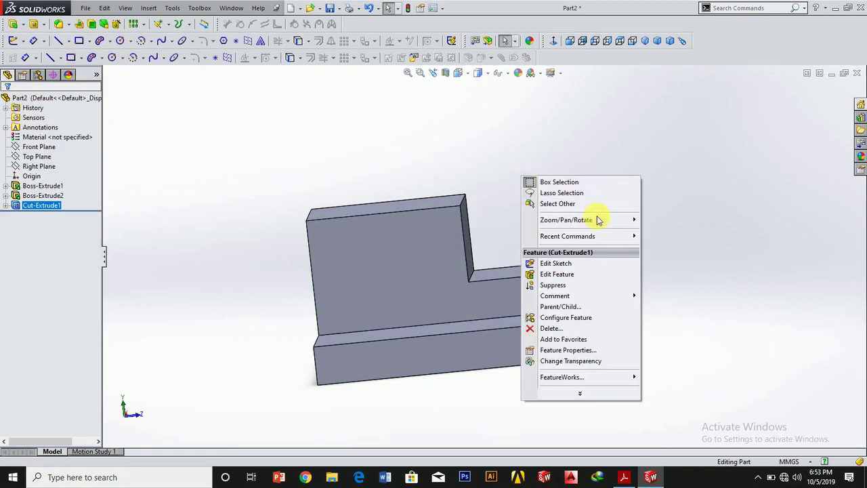
pyautogui.click(691, 263)
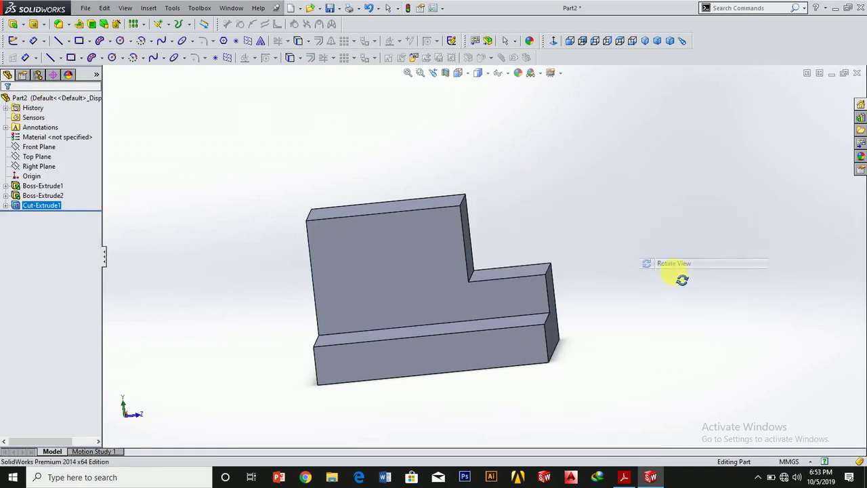
pyautogui.moveTo(677, 278)
pyautogui.mouseDown()
pyautogui.moveTo(641, 307)
pyautogui.moveTo(641, 324)
pyautogui.moveTo(656, 322)
pyautogui.mouseUp()
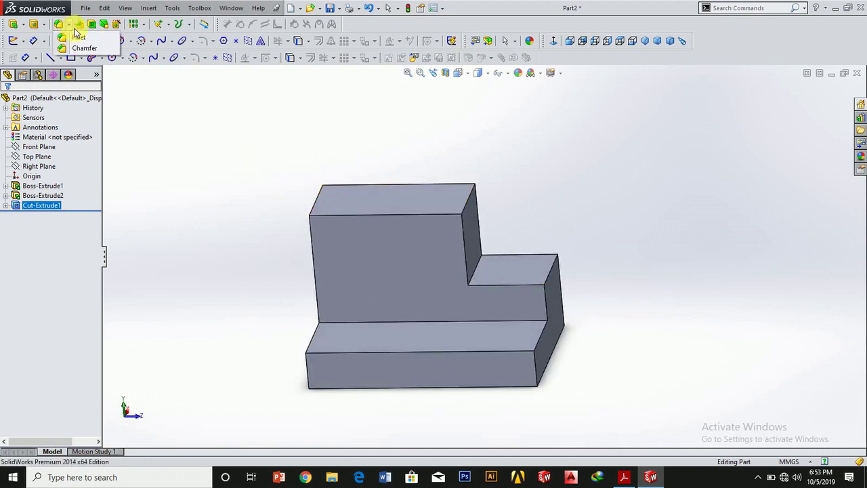
# Step: Add a 10 mm face fillet between the lower step's top face and outer side face
pyautogui.click(71, 41)
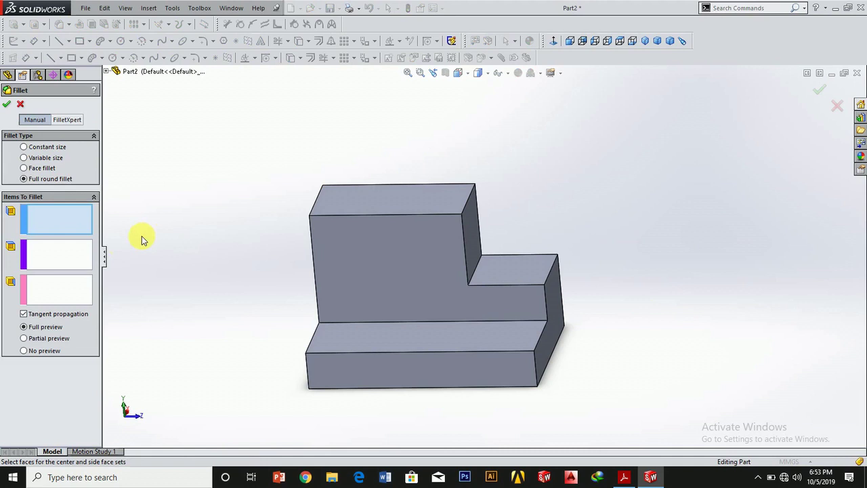
pyautogui.click(24, 168)
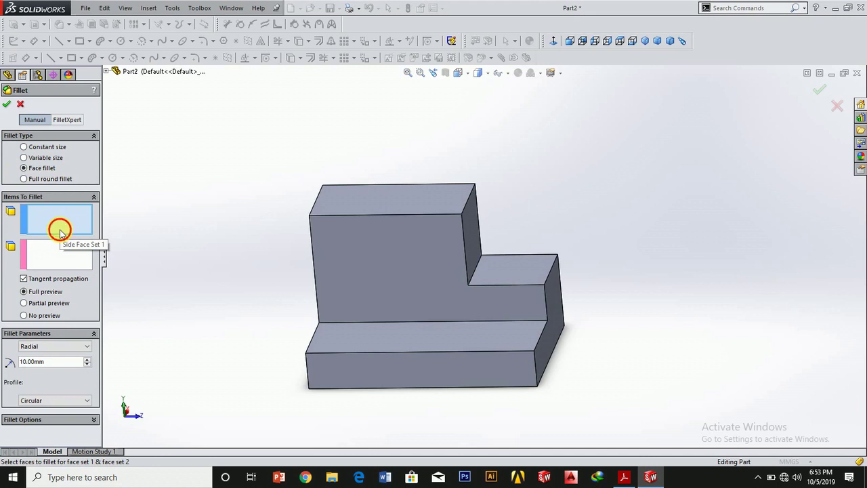
pyautogui.click(508, 281)
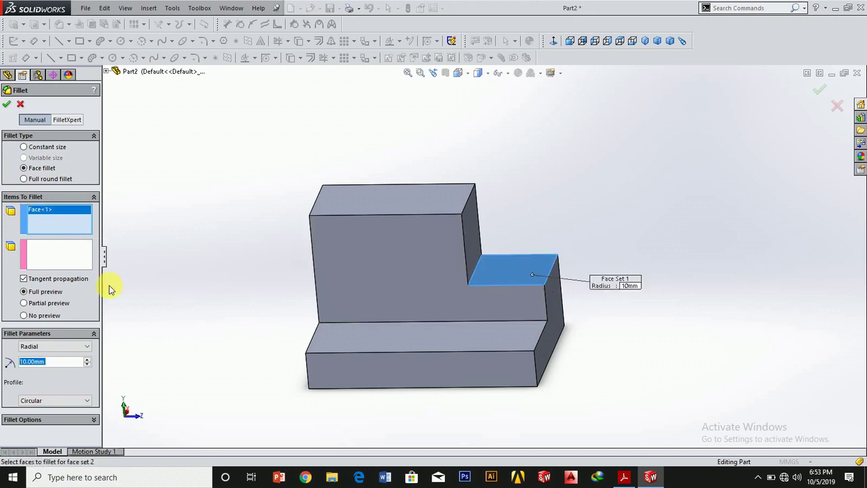
pyautogui.click(68, 261)
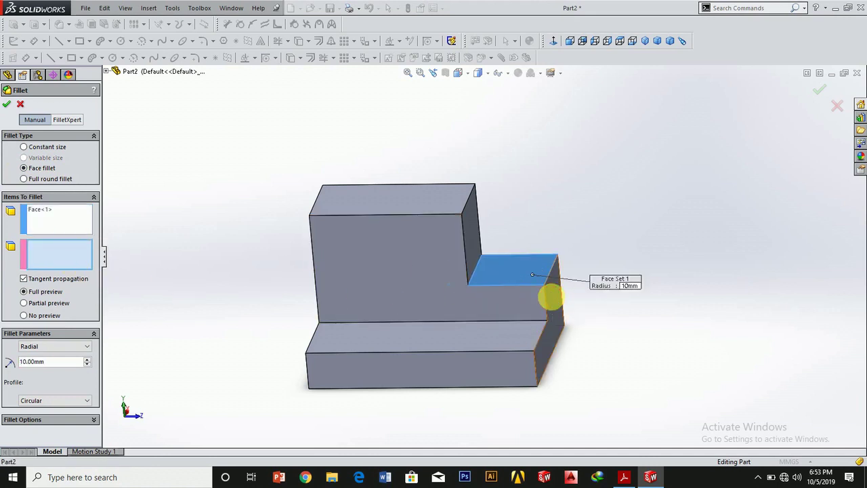
pyautogui.click(551, 296)
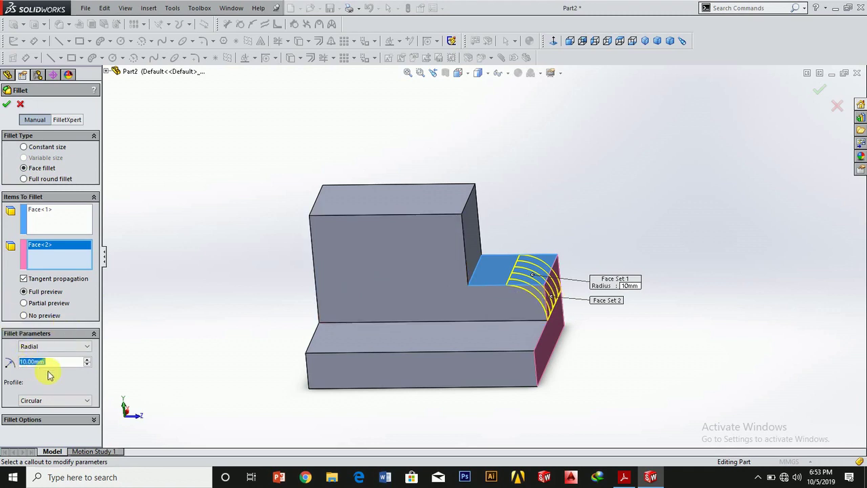
pyautogui.click(6, 105)
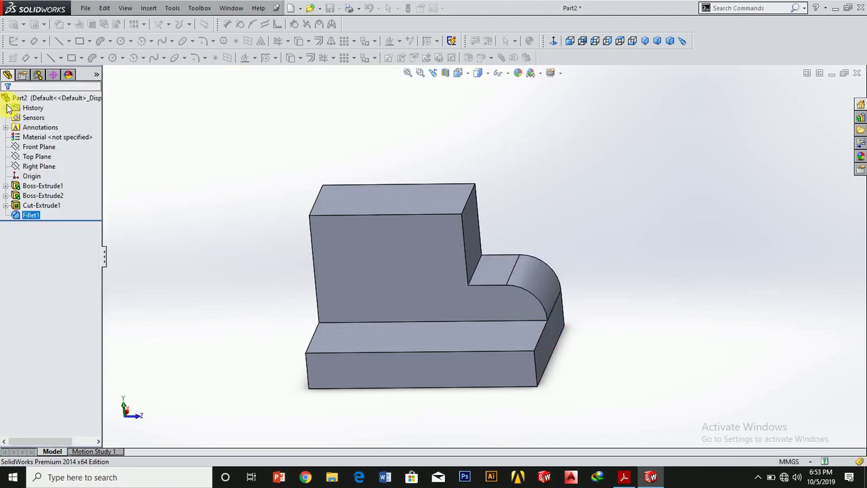
# Step: Orbit the model to show its left end and begin a second fillet
pyautogui.rightClick(593, 206)
pyautogui.moveTo(639, 247)
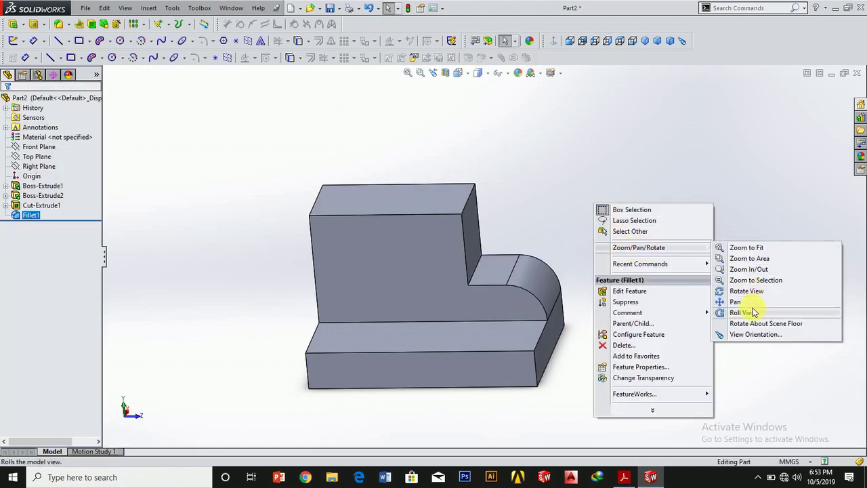
pyautogui.click(746, 291)
pyautogui.moveTo(641, 284)
pyautogui.mouseDown()
pyautogui.moveTo(614, 266)
pyautogui.moveTo(618, 256)
pyautogui.mouseUp()
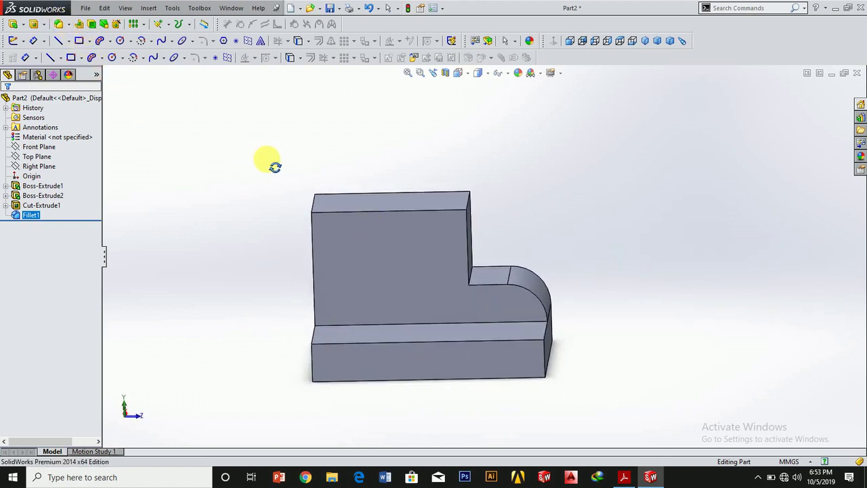
pyautogui.moveTo(348, 233)
pyautogui.mouseDown()
pyautogui.moveTo(358, 238)
pyautogui.moveTo(352, 230)
pyautogui.mouseUp()
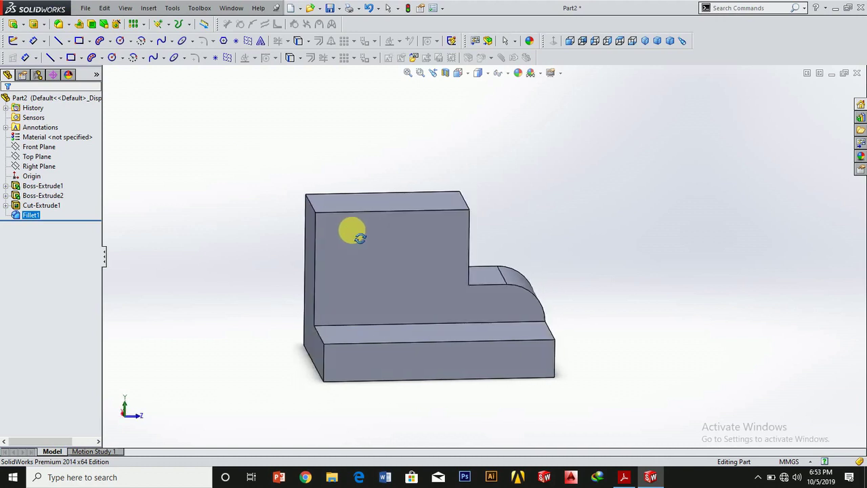
pyautogui.click(67, 25)
pyautogui.click(73, 33)
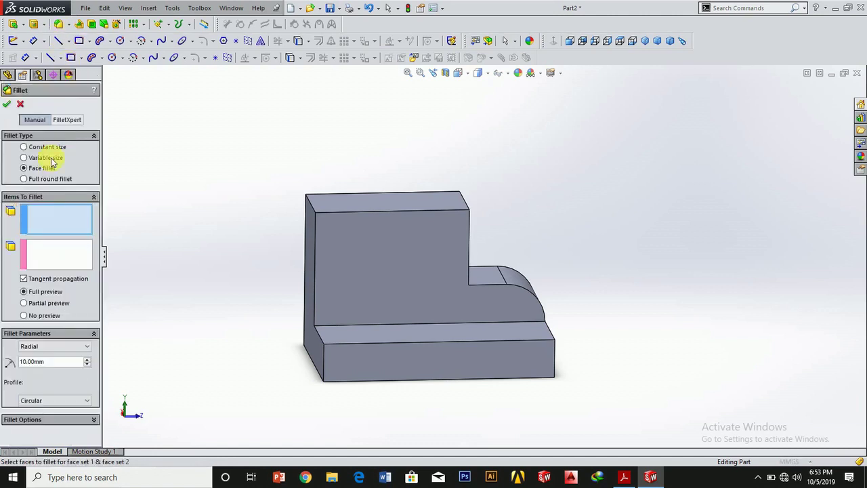
# Step: Round the back wall's top with a full round fillet between its left and right side faces
pyautogui.click(25, 179)
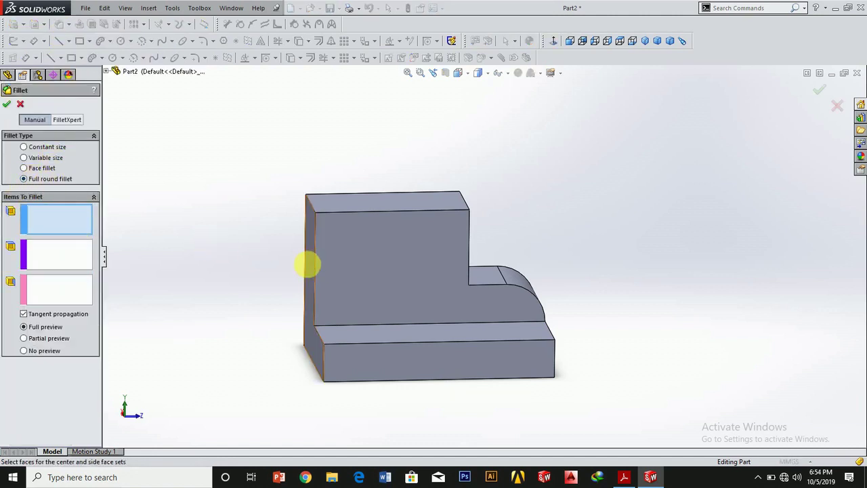
pyautogui.click(310, 261)
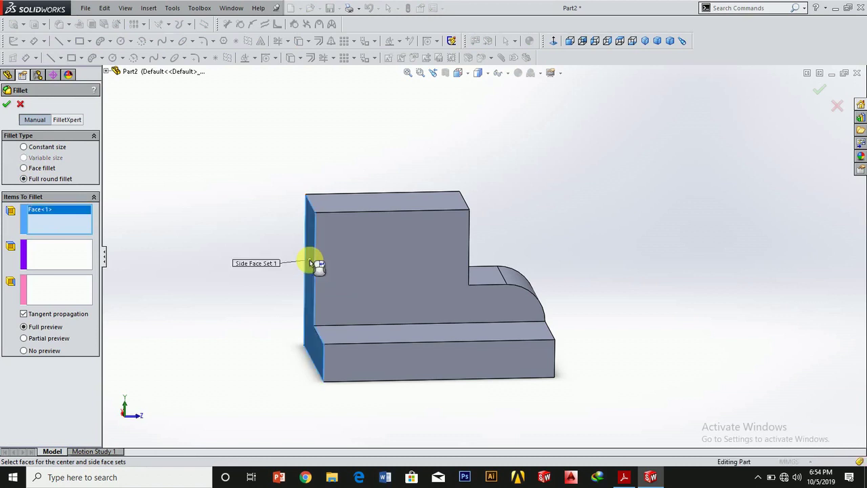
pyautogui.click(61, 256)
pyautogui.click(354, 202)
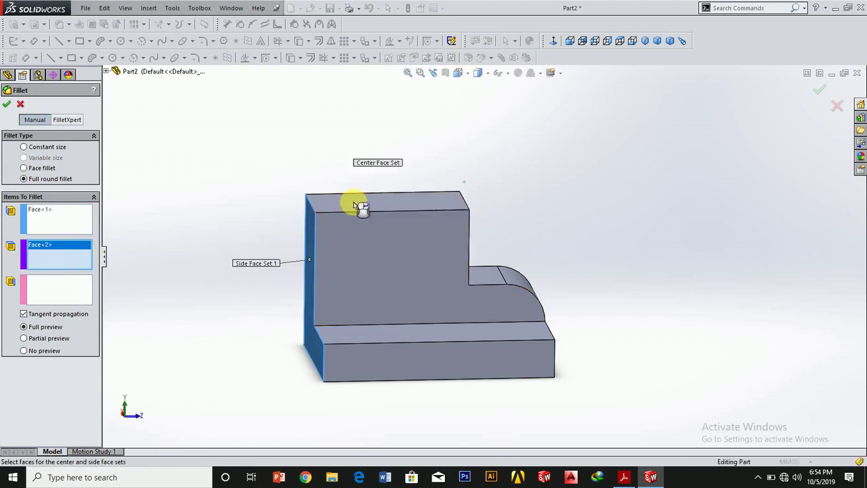
pyautogui.rightClick(574, 253)
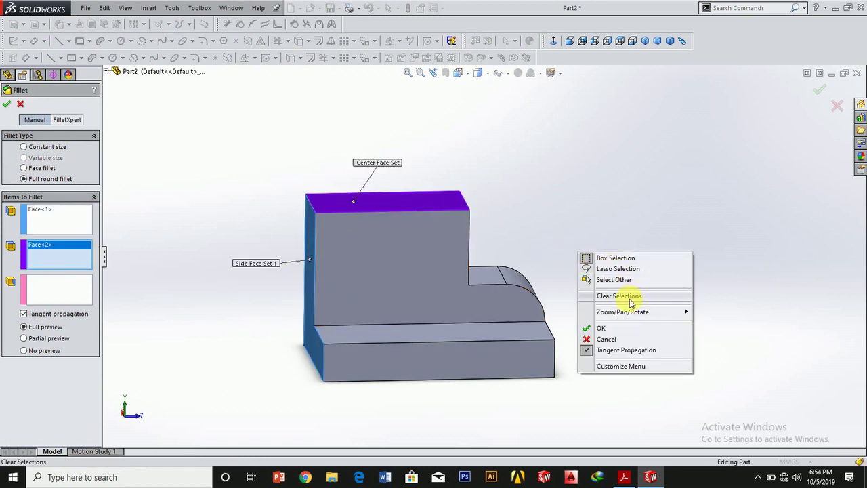
pyautogui.click(713, 354)
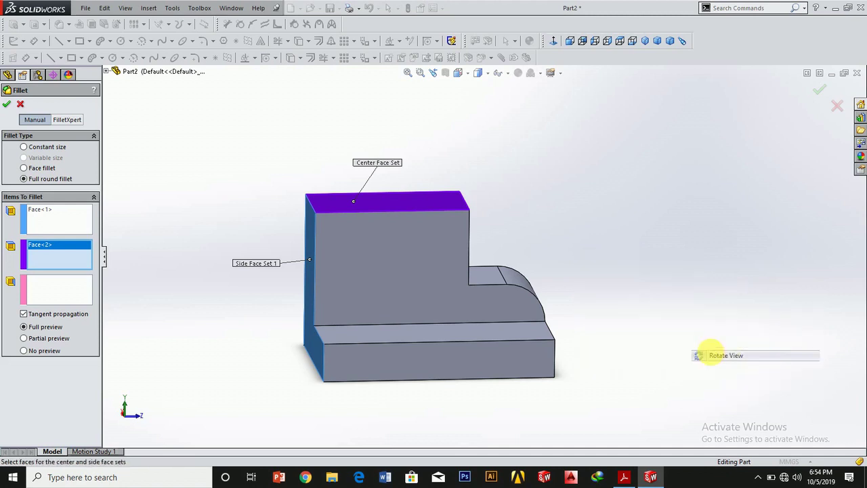
pyautogui.moveTo(562, 306)
pyautogui.mouseDown()
pyautogui.moveTo(540, 291)
pyautogui.moveTo(519, 304)
pyautogui.mouseUp()
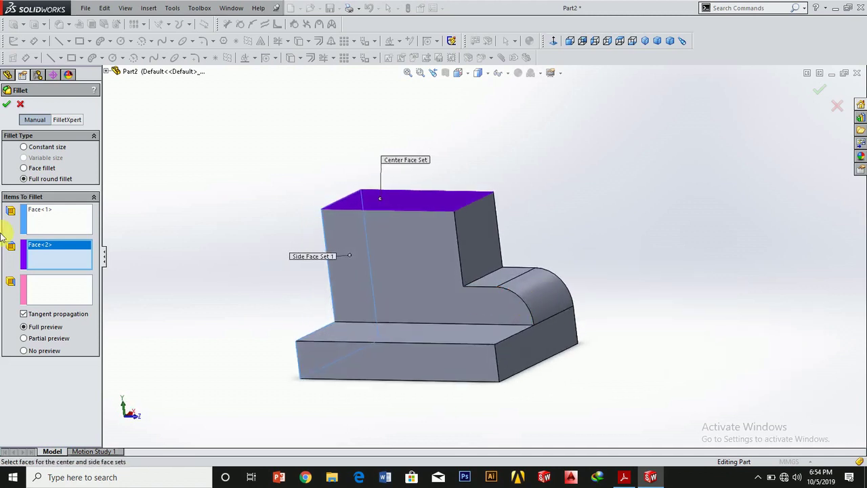
pyautogui.click(44, 290)
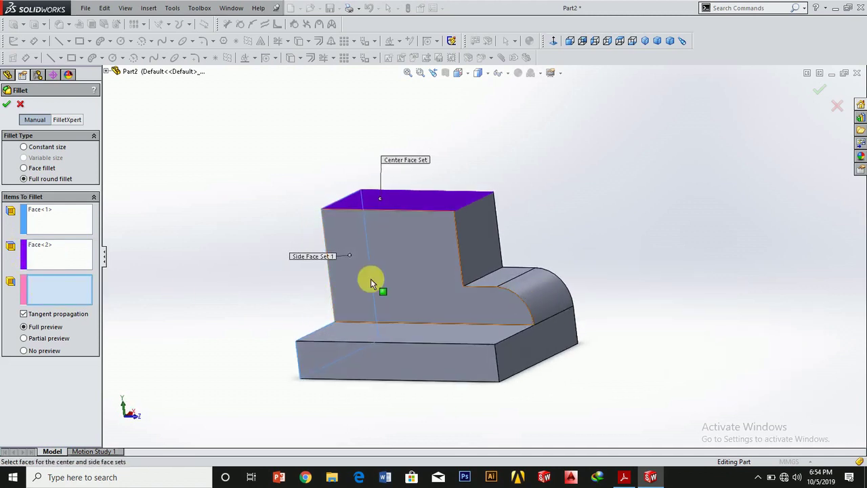
pyautogui.click(475, 243)
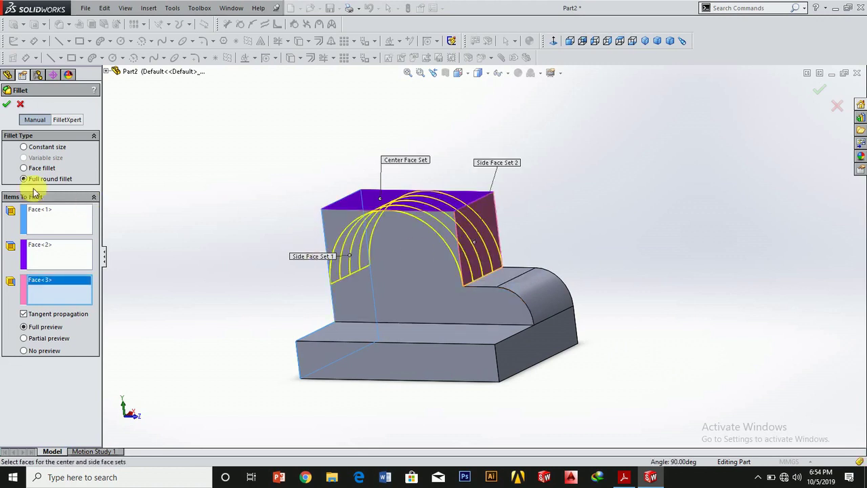
pyautogui.click(8, 105)
pyautogui.rightClick(530, 202)
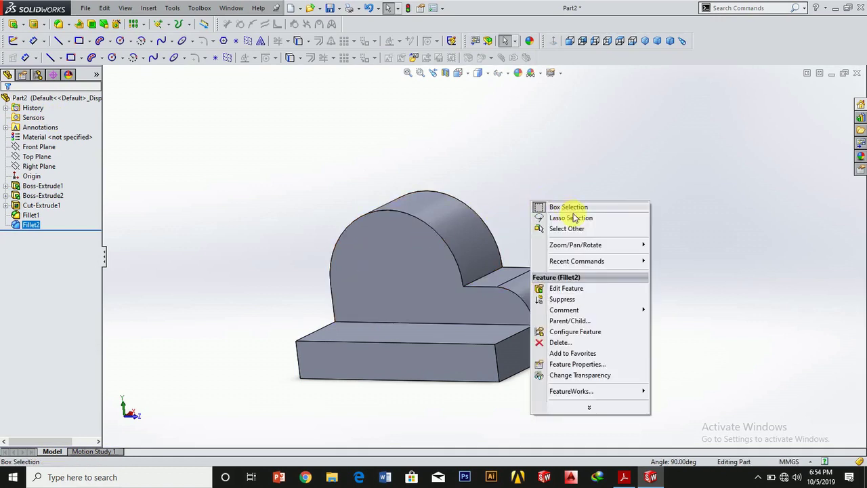
pyautogui.moveTo(575, 244)
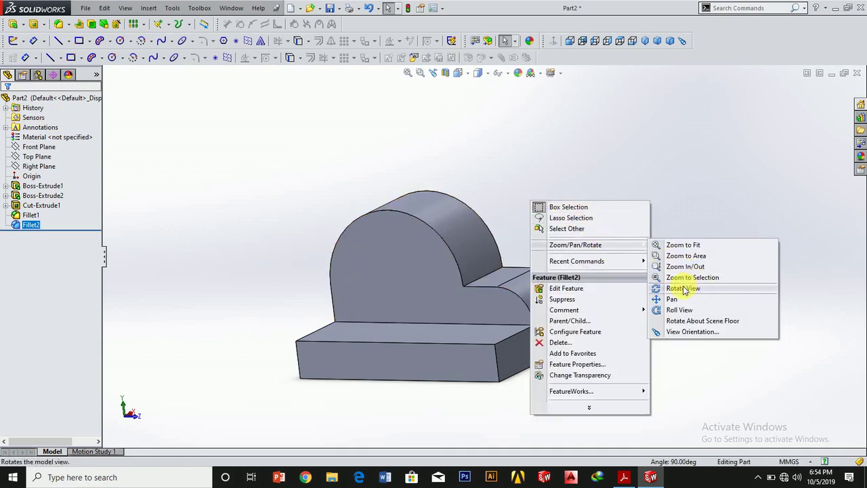
pyautogui.click(684, 290)
pyautogui.moveTo(441, 261)
pyautogui.mouseDown()
pyautogui.moveTo(499, 281)
pyautogui.moveTo(480, 266)
pyautogui.moveTo(598, 261)
pyautogui.mouseUp()
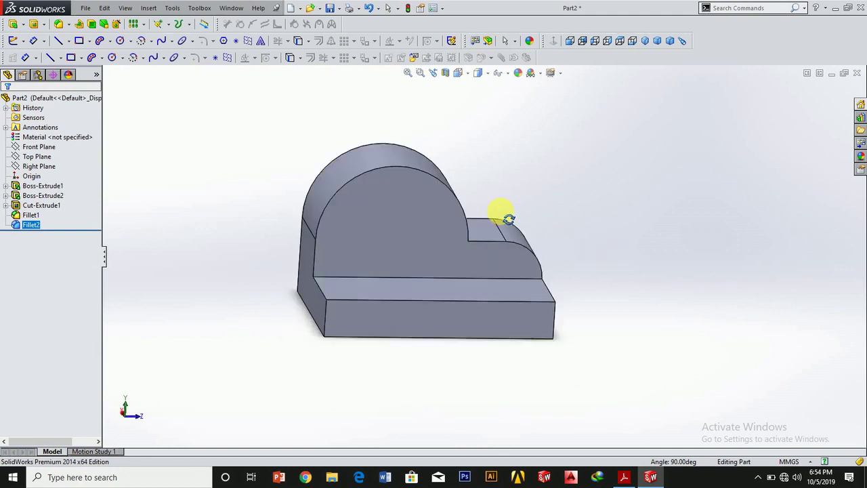
pyautogui.moveTo(509, 219); pyautogui.dragTo(461, 228)
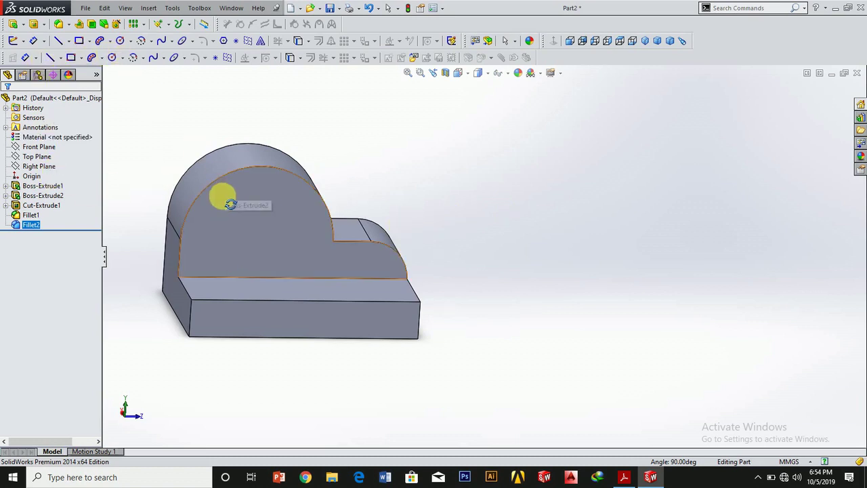
pyautogui.press('Escape')
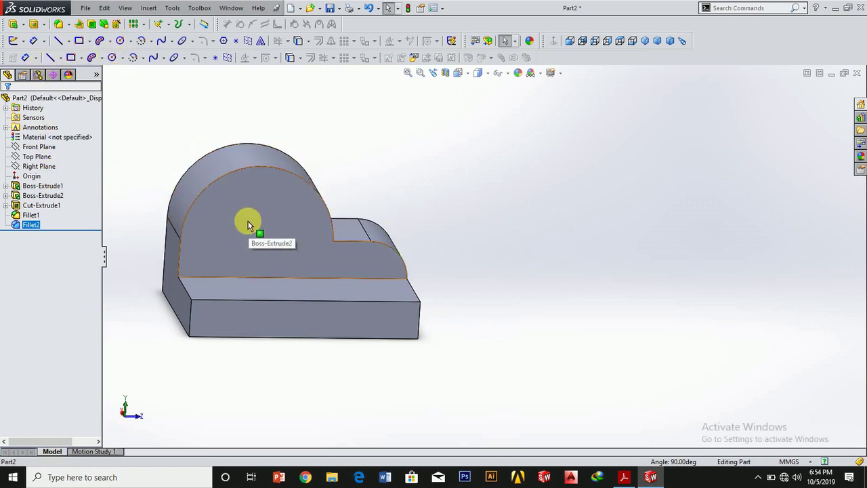
pyautogui.click(249, 225)
# Step: Draw a circle centred on the back wall's front face and dimension it to 20 mm diameter
pyautogui.click(121, 42)
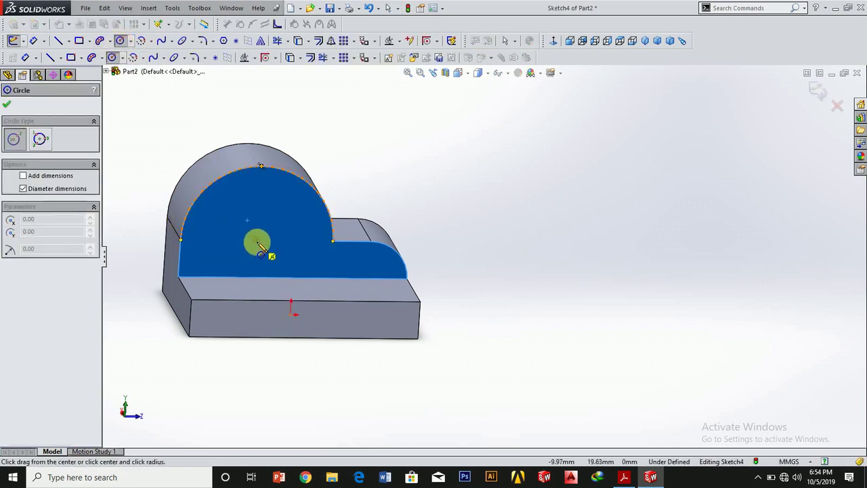
pyautogui.moveTo(257, 240); pyautogui.dragTo(293, 266)
pyautogui.click(35, 42)
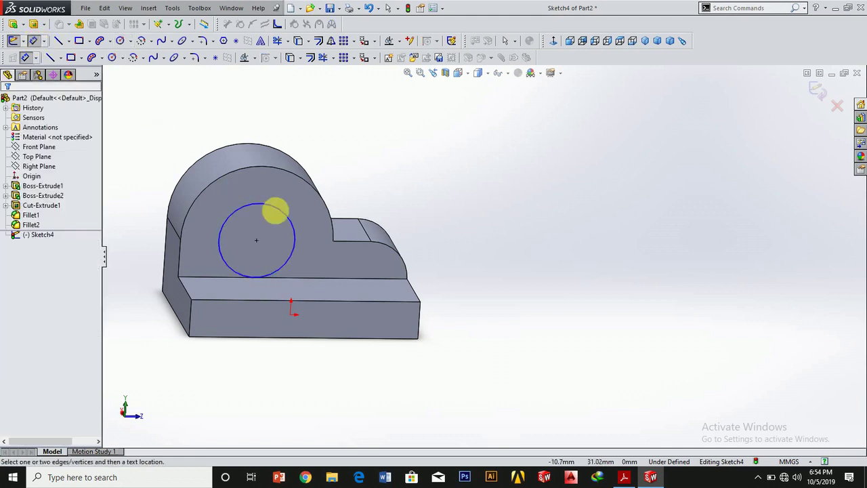
pyautogui.click(289, 226)
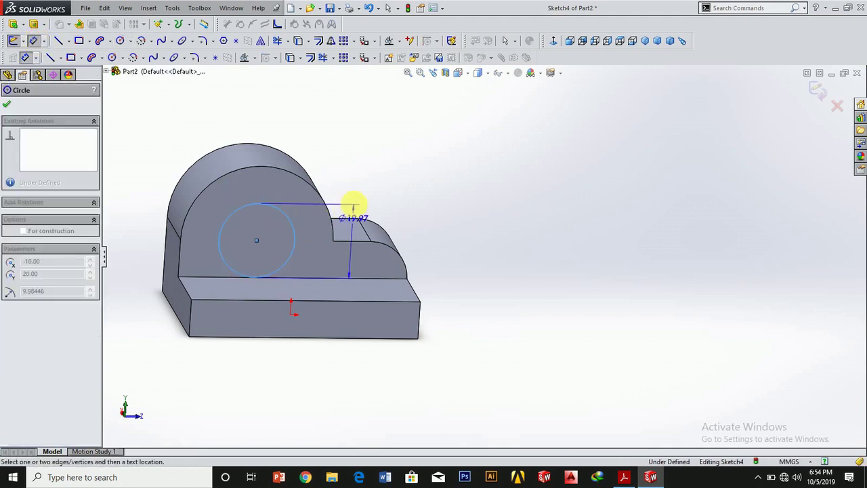
pyautogui.click(377, 168)
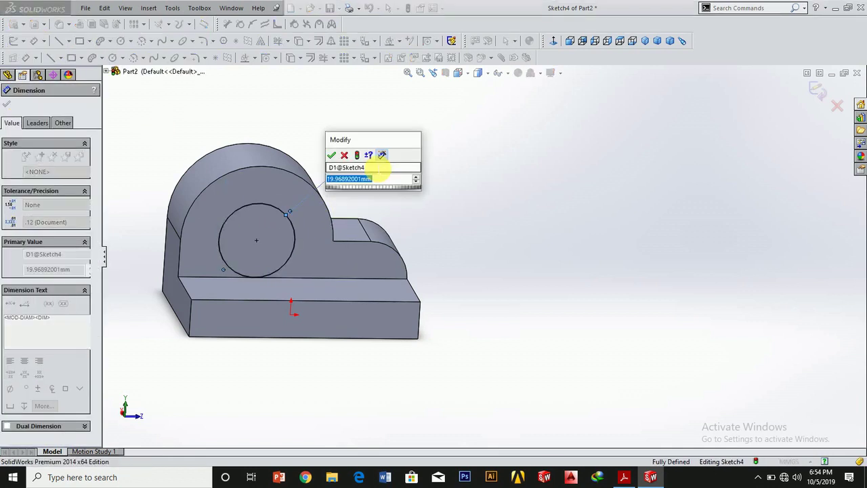
pyautogui.write('20')
pyautogui.click(356, 191)
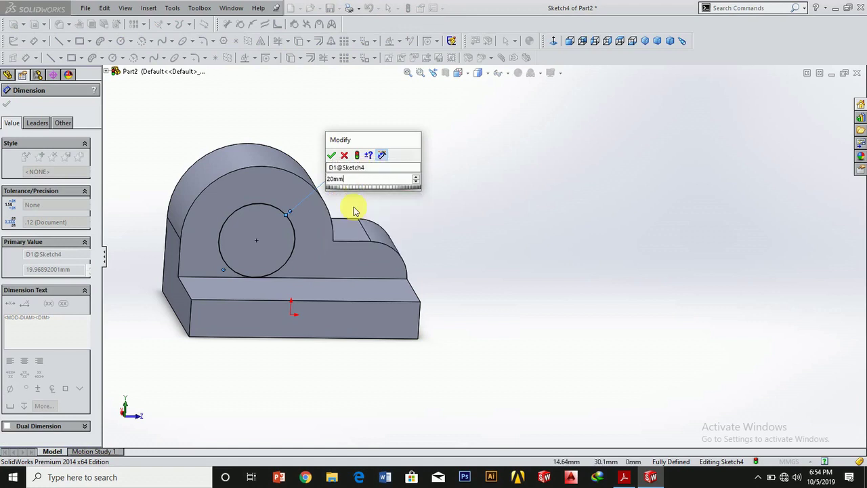
pyautogui.press('Return')
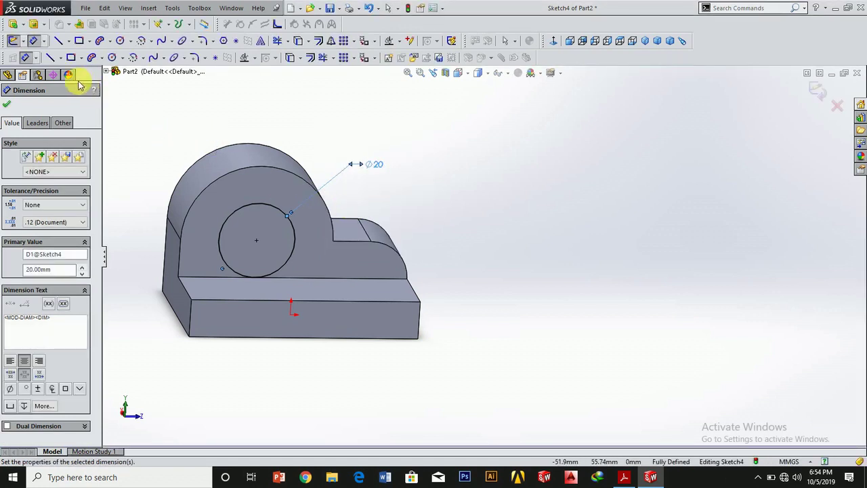
pyautogui.click(7, 104)
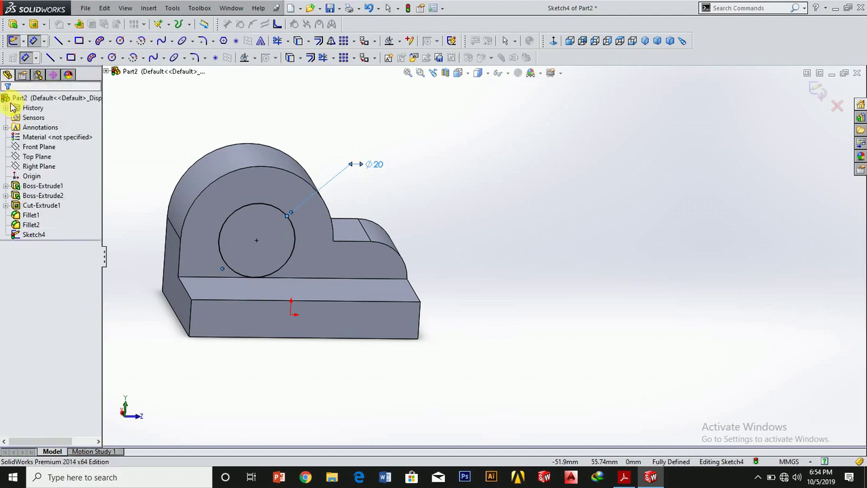
pyautogui.click(33, 235)
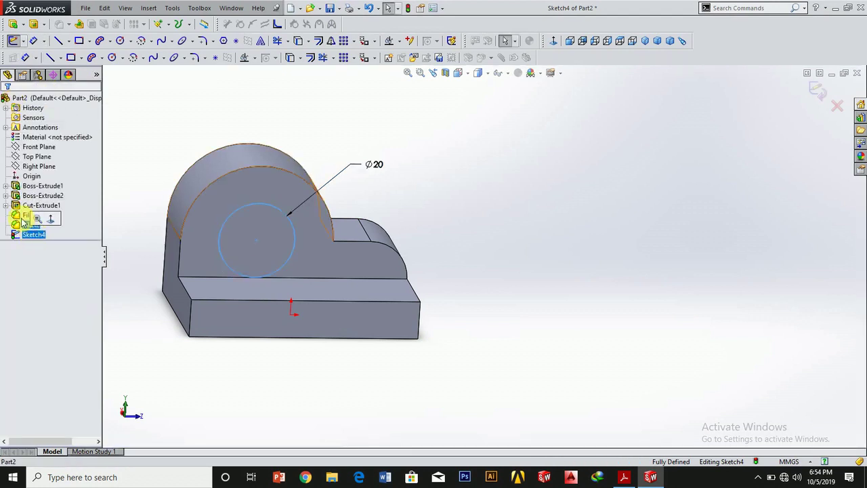
# Step: Cut the Ø20 mm circle Blind 20 mm into the back wall as Cut-Extrude2
pyautogui.click(43, 26)
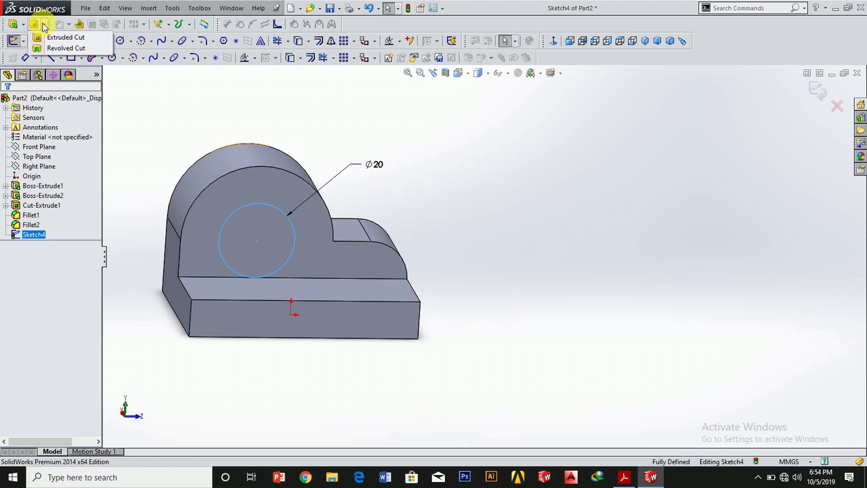
pyautogui.click(68, 42)
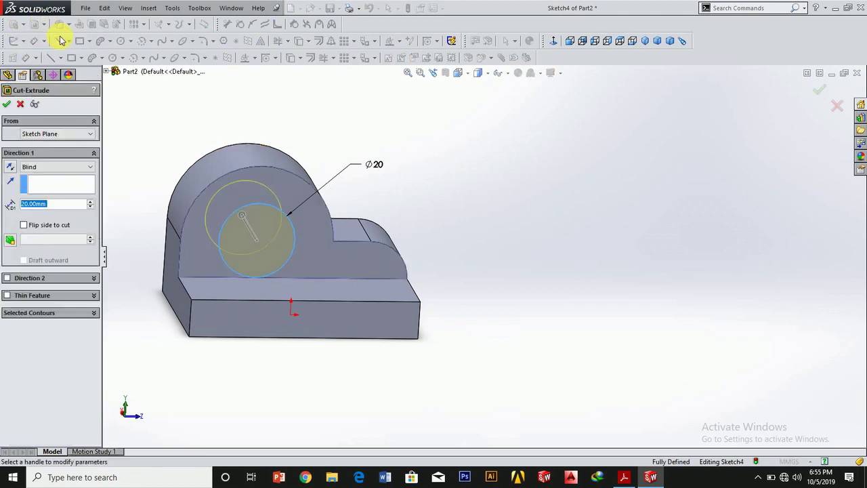
pyautogui.click(8, 105)
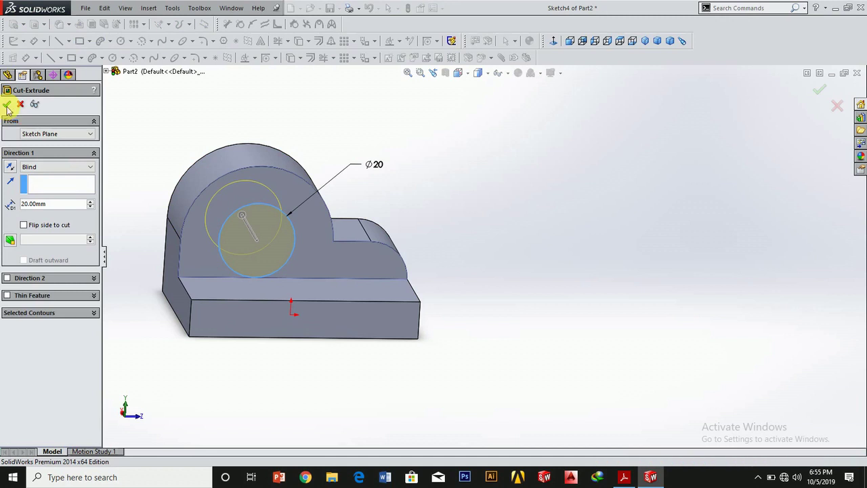
pyautogui.rightClick(469, 194)
pyautogui.moveTo(514, 236)
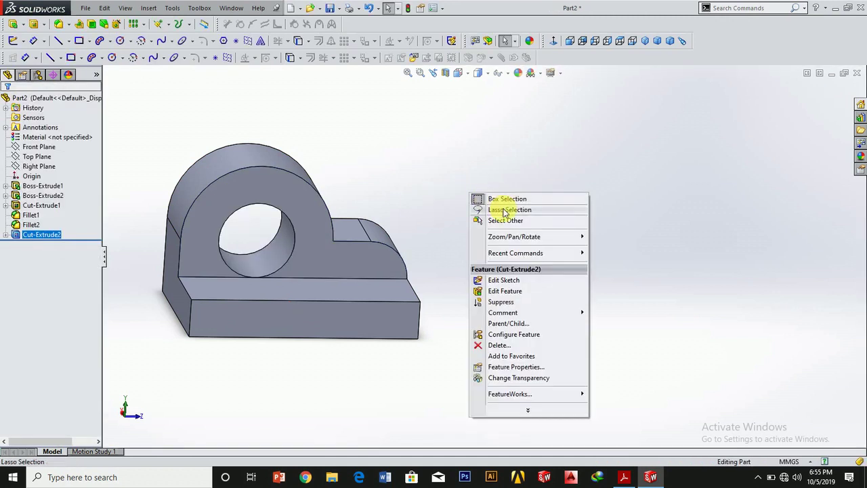
pyautogui.click(621, 279)
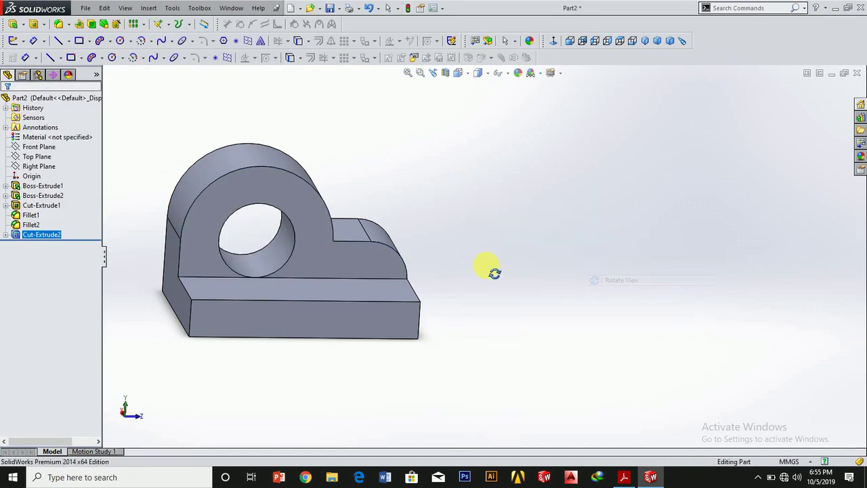
pyautogui.moveTo(494, 273)
pyautogui.mouseDown()
pyautogui.moveTo(504, 288)
pyautogui.moveTo(508, 281)
pyautogui.moveTo(424, 358)
pyautogui.moveTo(360, 393)
pyautogui.moveTo(340, 422)
pyautogui.moveTo(403, 325)
pyautogui.moveTo(488, 265)
pyautogui.moveTo(497, 323)
pyautogui.moveTo(443, 280)
pyautogui.moveTo(461, 319)
pyautogui.moveTo(170, 225)
pyautogui.moveTo(213, 194)
pyautogui.moveTo(197, 136)
pyautogui.moveTo(251, 195)
pyautogui.moveTo(207, 246)
pyautogui.mouseUp()
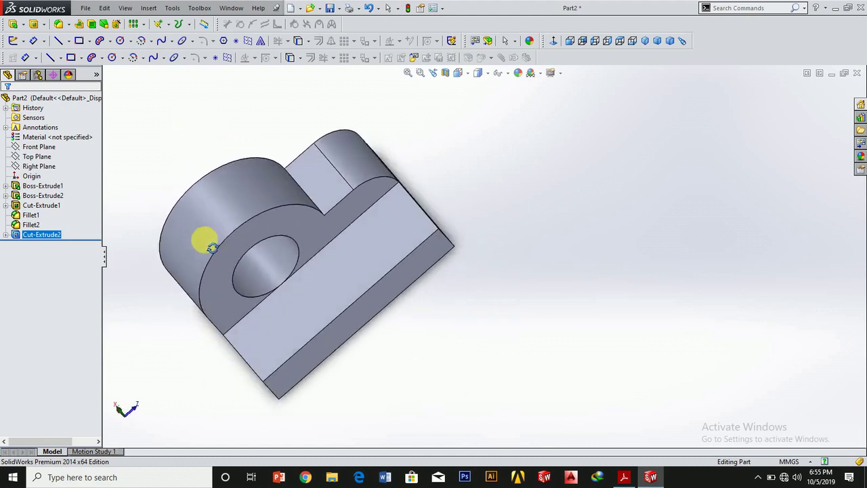